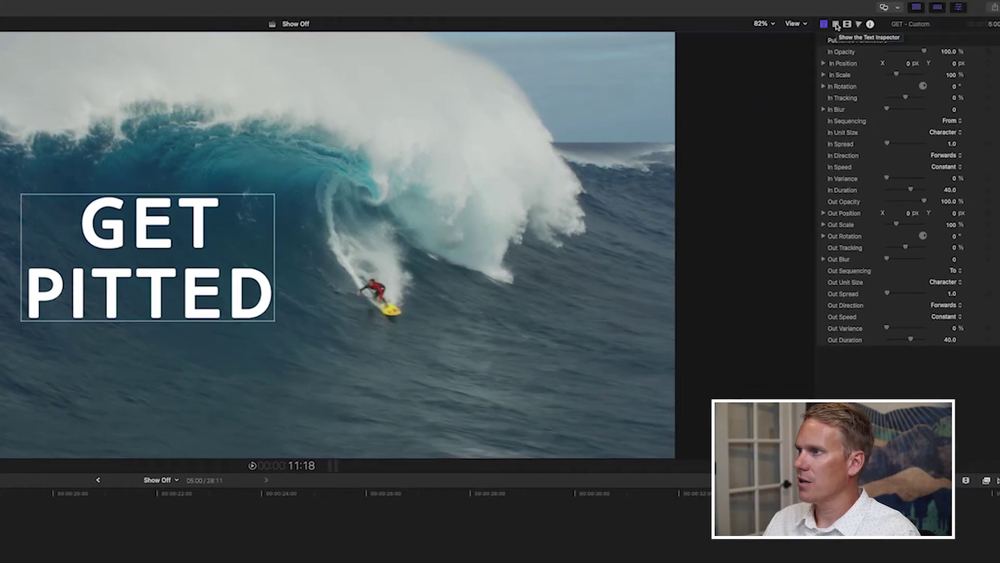
# Show the title's text settings, expand its Face options and set the face color to bright cyan
pyautogui.click(836, 25)
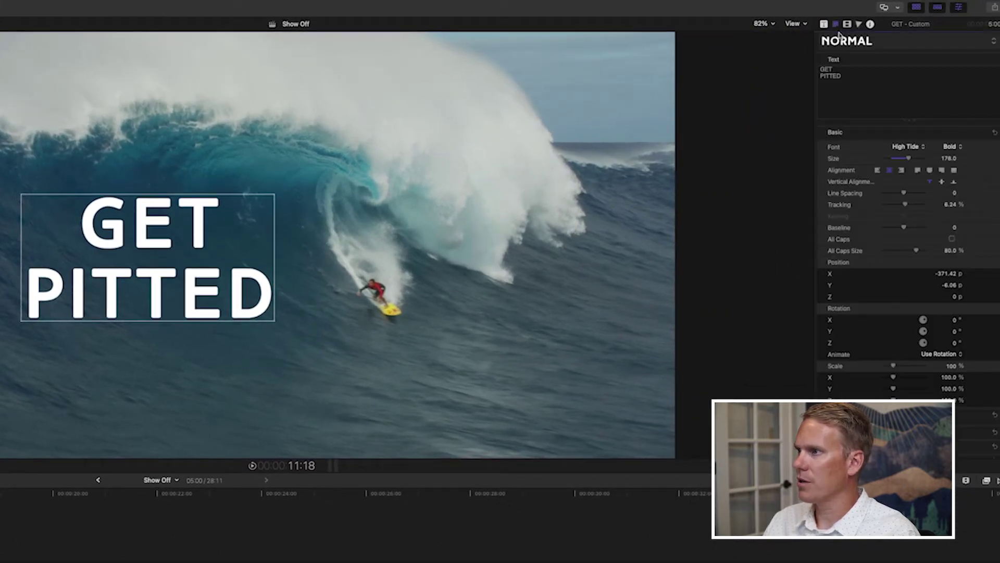
pyautogui.scroll(-2, 915, 252)
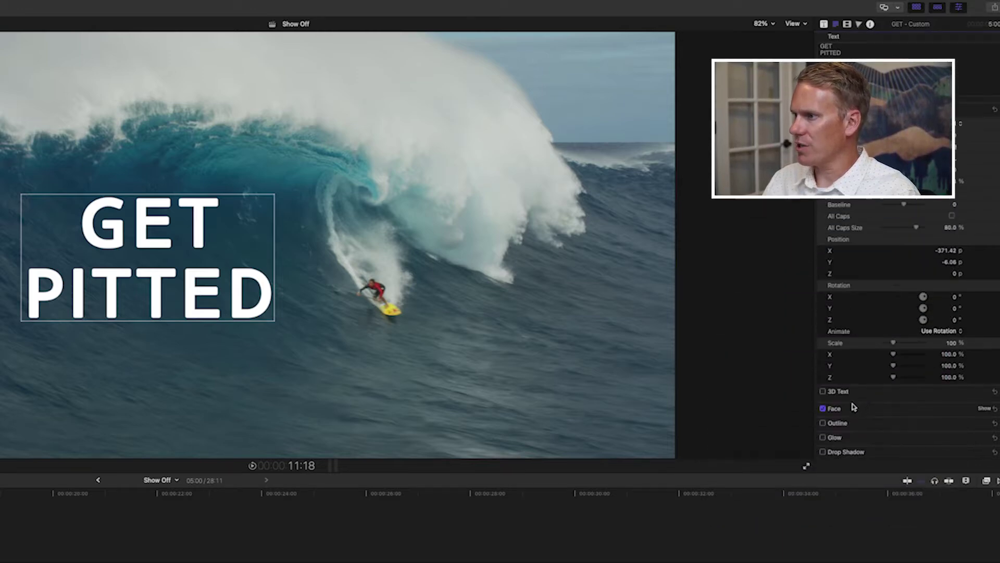
pyautogui.click(985, 409)
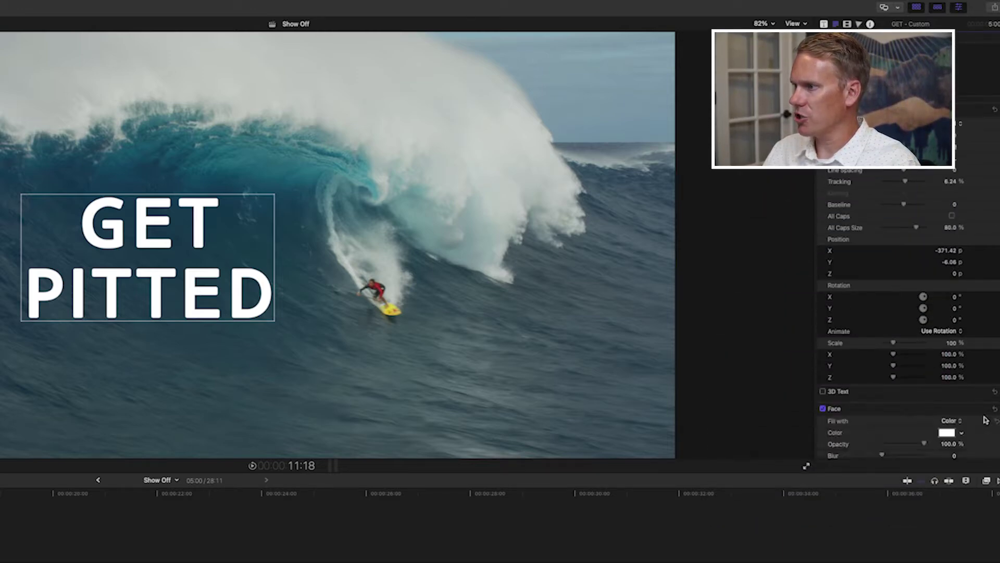
pyautogui.scroll(-2, 982, 411)
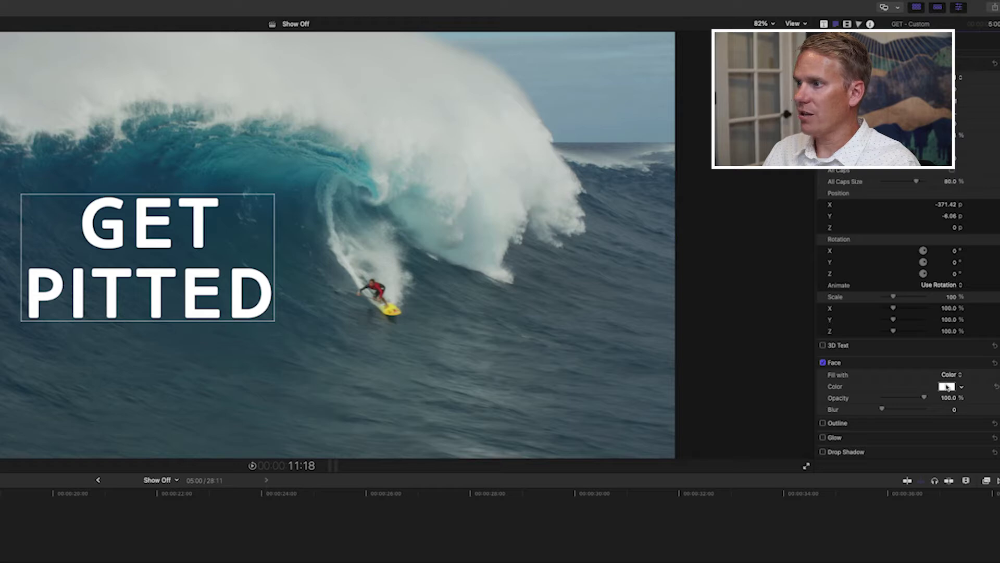
pyautogui.click(947, 387)
pyautogui.moveTo(948, 387)
pyautogui.mouseDown()
pyautogui.moveTo(946, 350)
pyautogui.moveTo(944, 403)
pyautogui.moveTo(946, 364)
pyautogui.moveTo(947, 395)
pyautogui.moveTo(941, 379)
pyautogui.mouseUp()
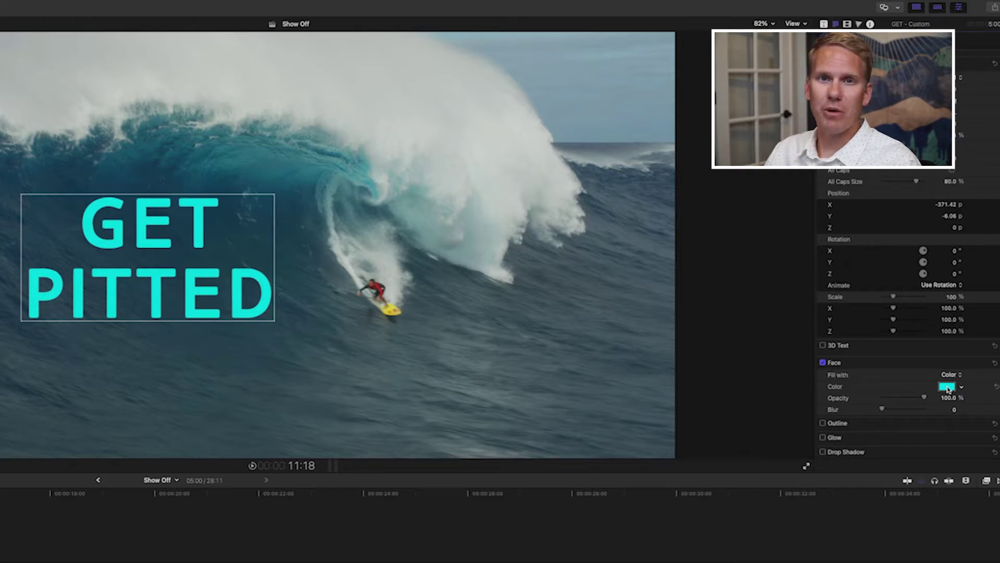
# Open the Colors window for the face color and try red and light blue on the color wheel
pyautogui.click(947, 388)
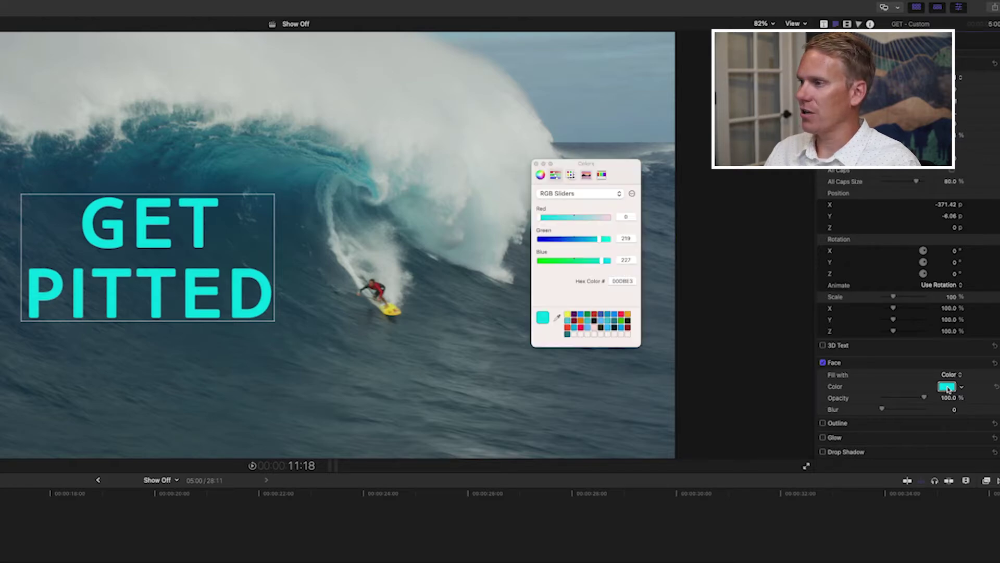
pyautogui.moveTo(623, 170); pyautogui.dragTo(743, 221)
pyautogui.click(660, 227)
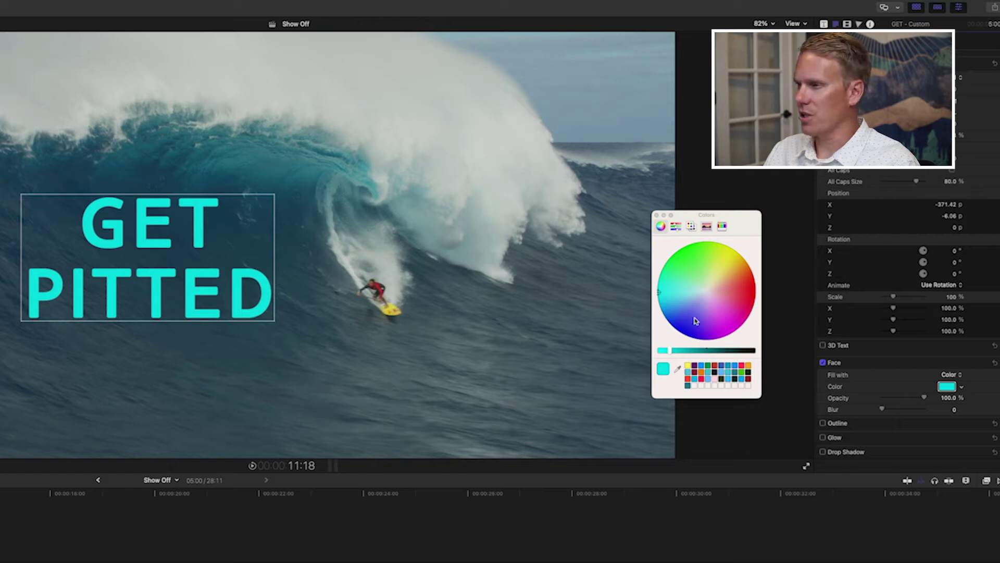
pyautogui.moveTo(666, 293); pyautogui.dragTo(745, 292)
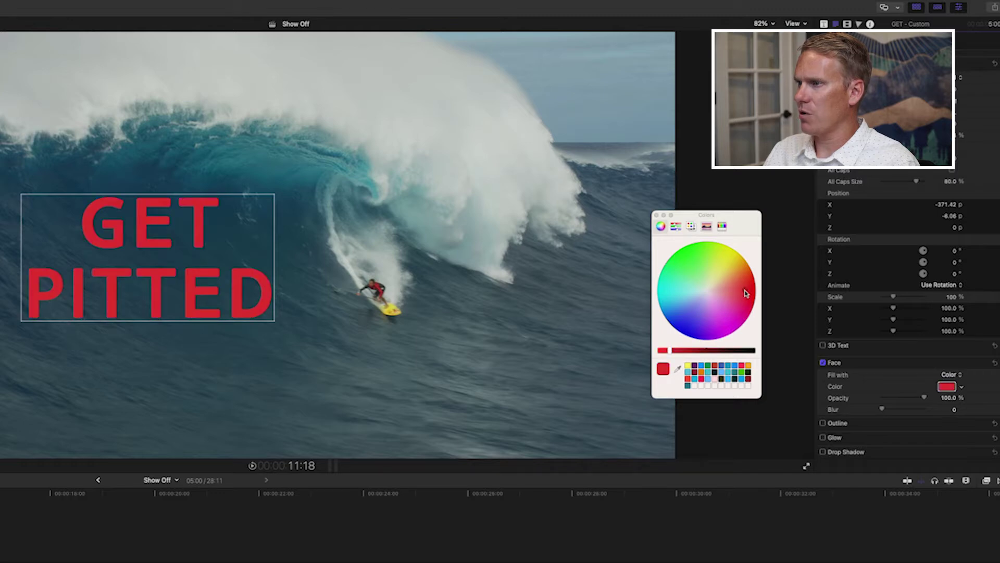
pyautogui.moveTo(667, 354)
pyautogui.mouseDown()
pyautogui.moveTo(736, 346)
pyautogui.moveTo(666, 350)
pyautogui.mouseUp()
pyautogui.moveTo(717, 301); pyautogui.dragTo(674, 301)
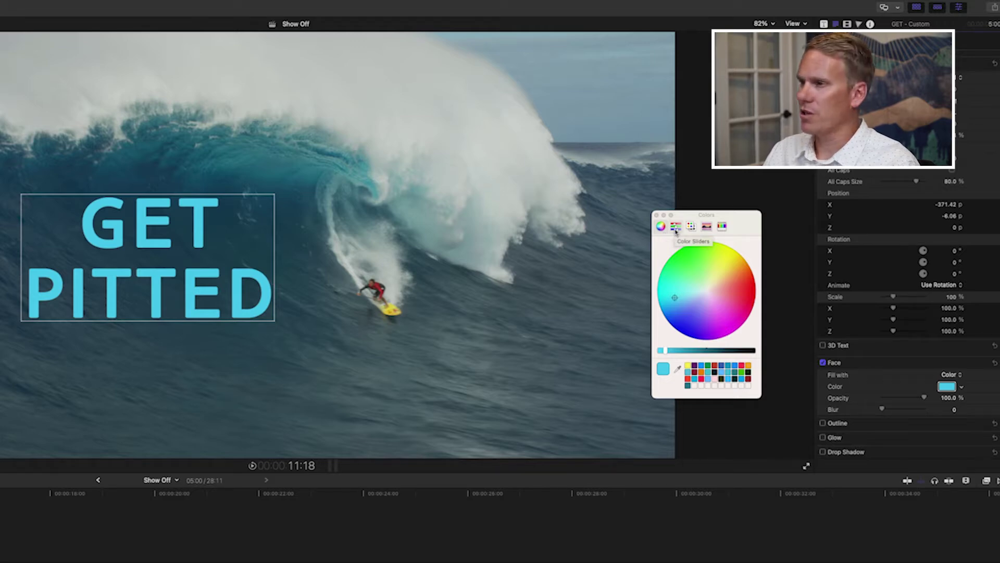
# Examine the color picker's slider, palette, spectrum and pencil modes, and return to the color wheel
pyautogui.click(675, 227)
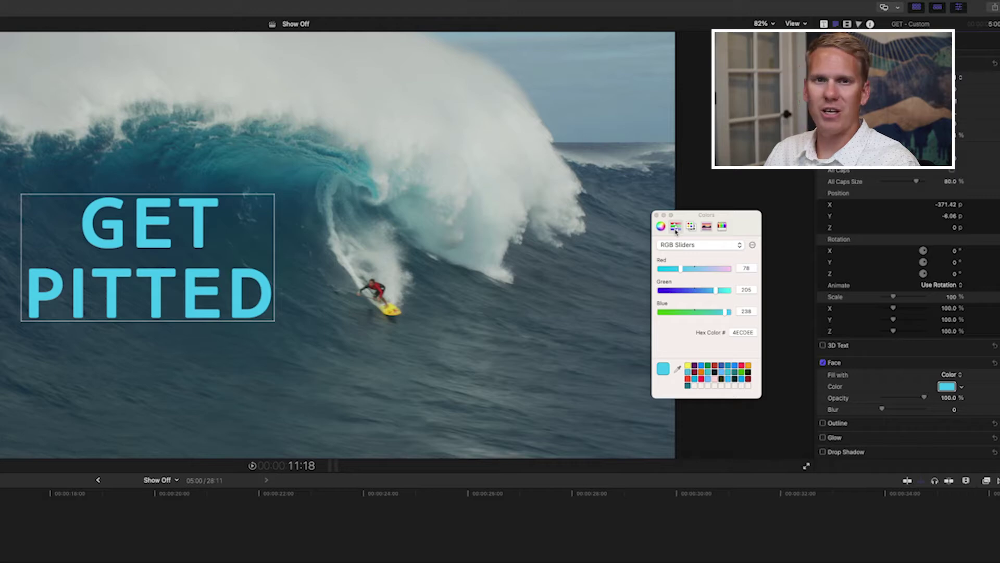
pyautogui.click(692, 227)
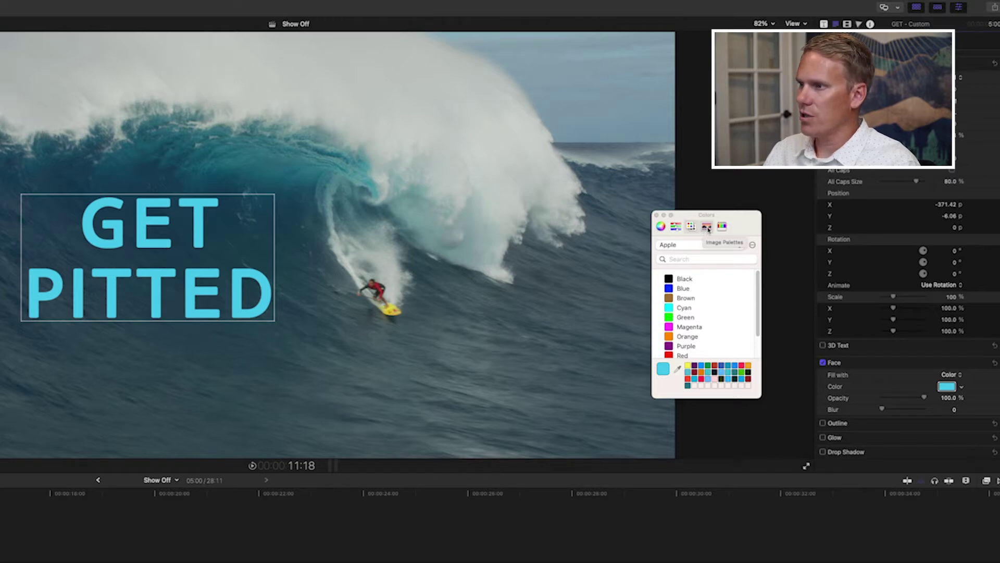
pyautogui.click(707, 227)
pyautogui.click(708, 227)
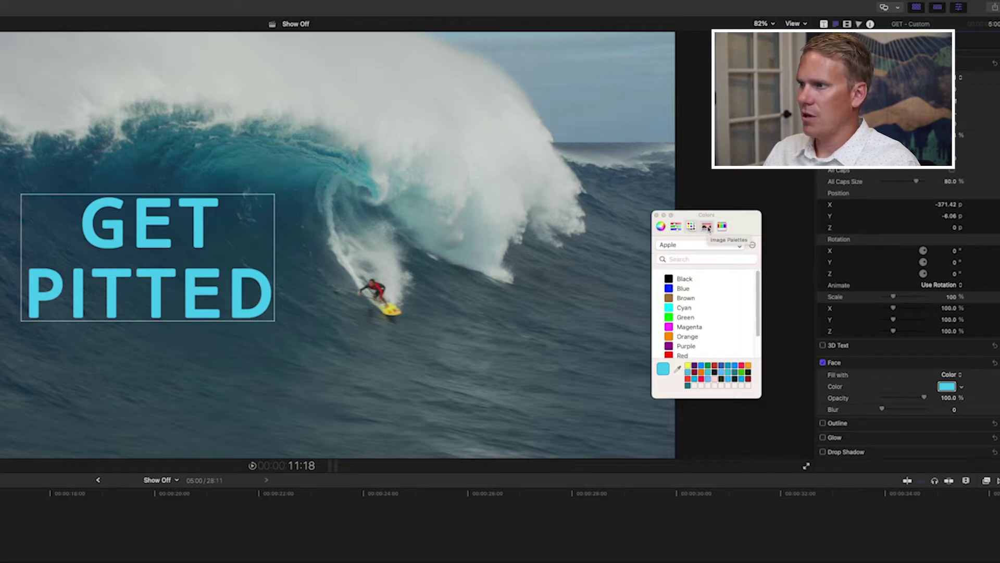
pyautogui.click(708, 227)
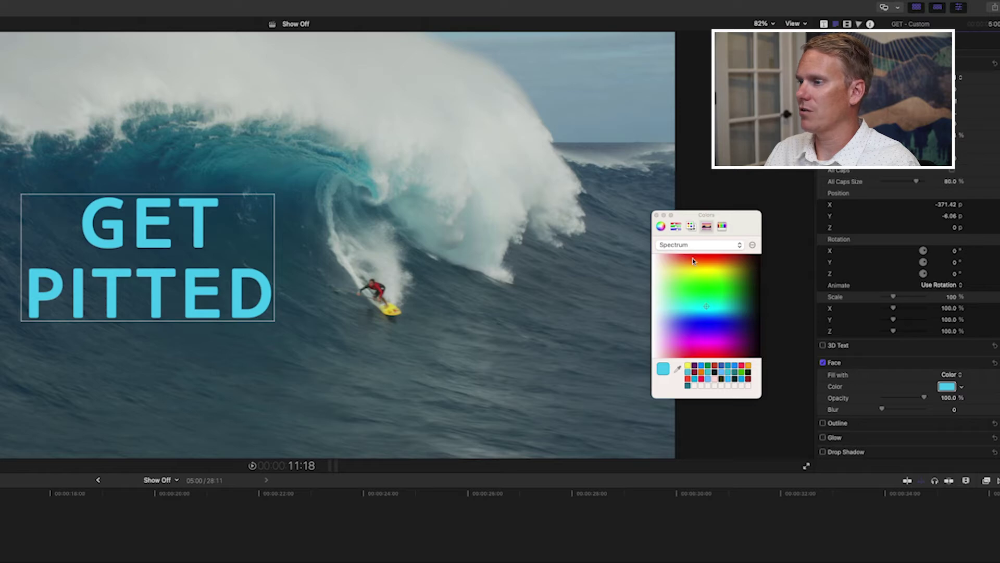
pyautogui.click(661, 226)
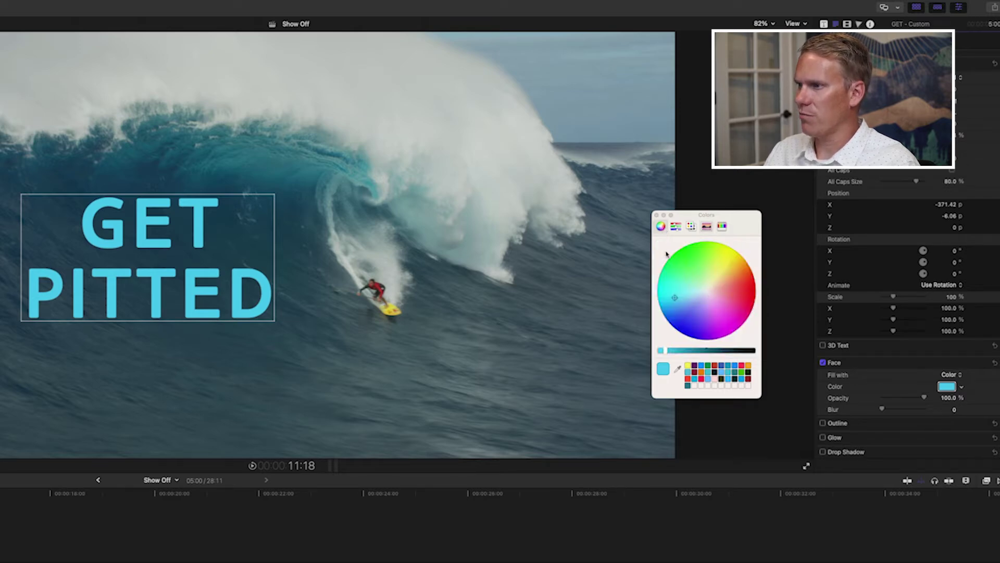
pyautogui.click(709, 227)
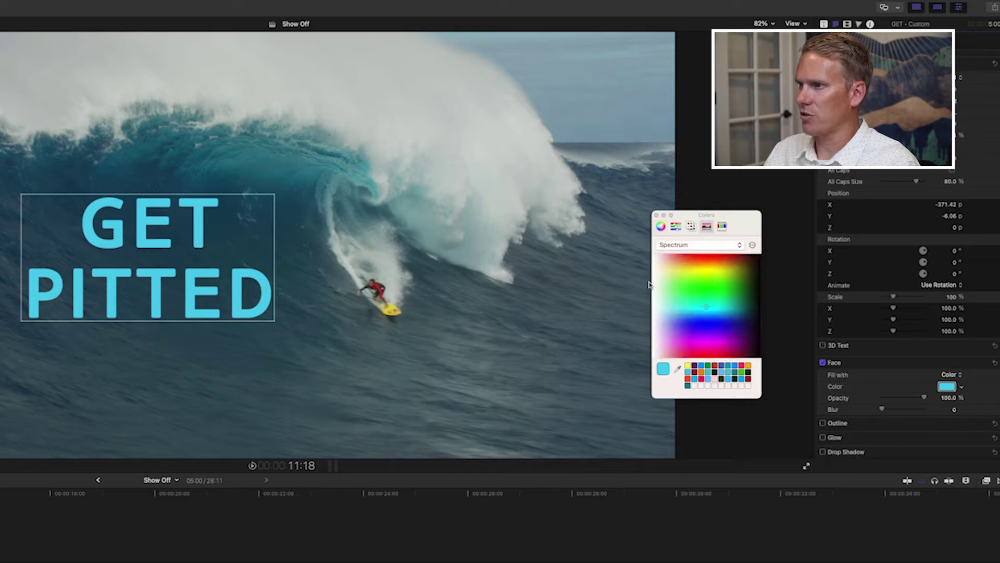
pyautogui.click(723, 227)
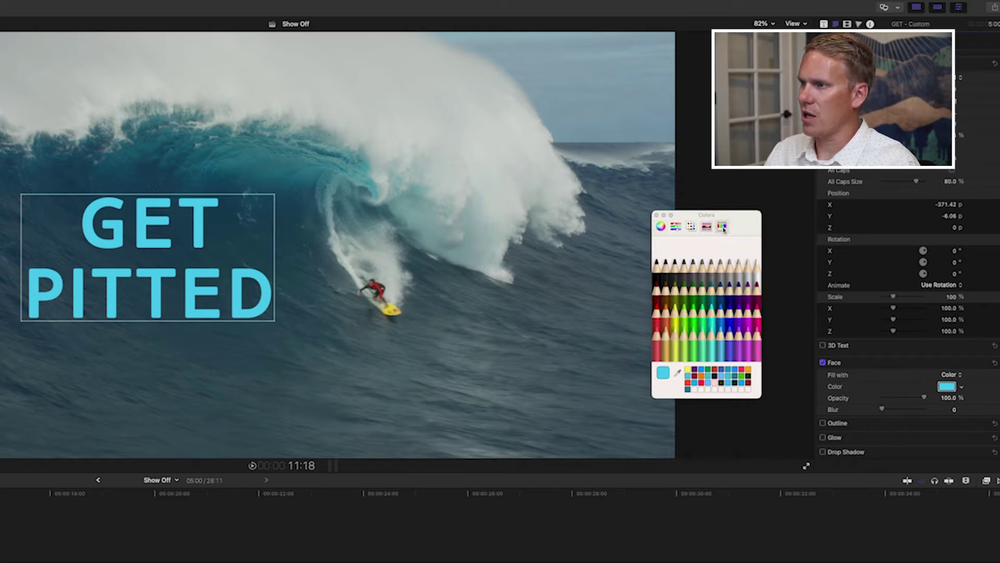
pyautogui.click(665, 228)
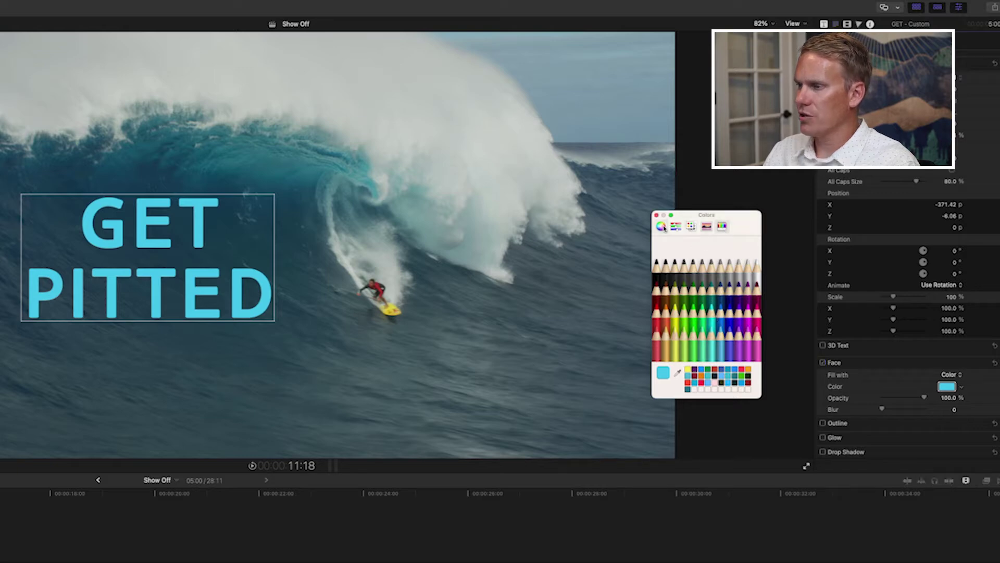
pyautogui.click(664, 227)
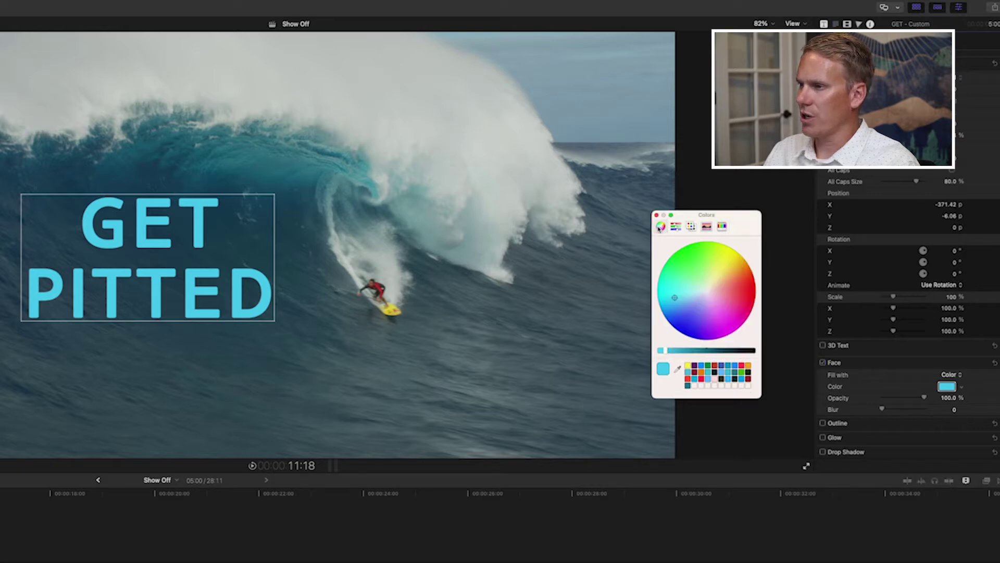
# Sample the face color from the teal wave and the surfer's red shirt, and save the red as a swatch
pyautogui.click(677, 370)
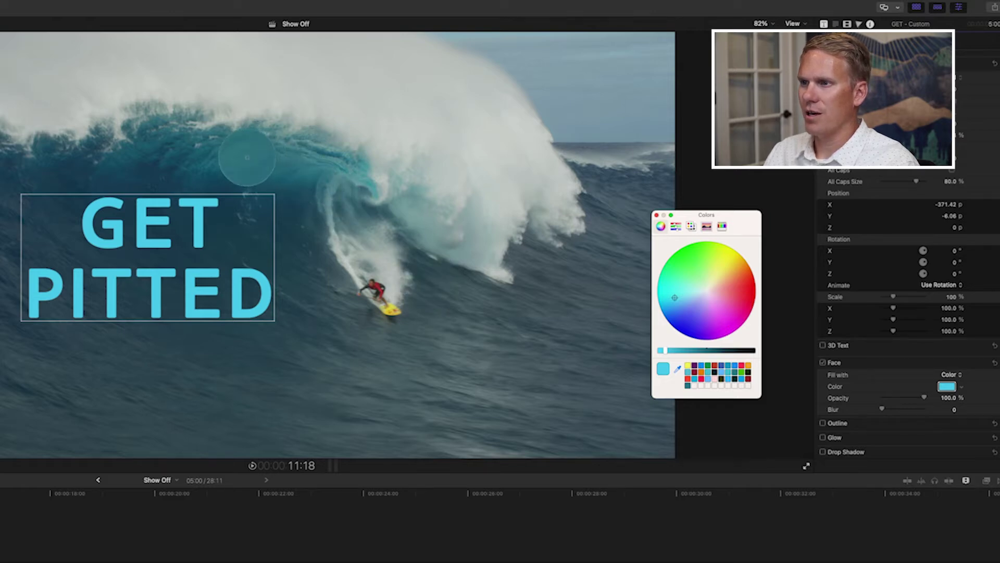
pyautogui.click(247, 157)
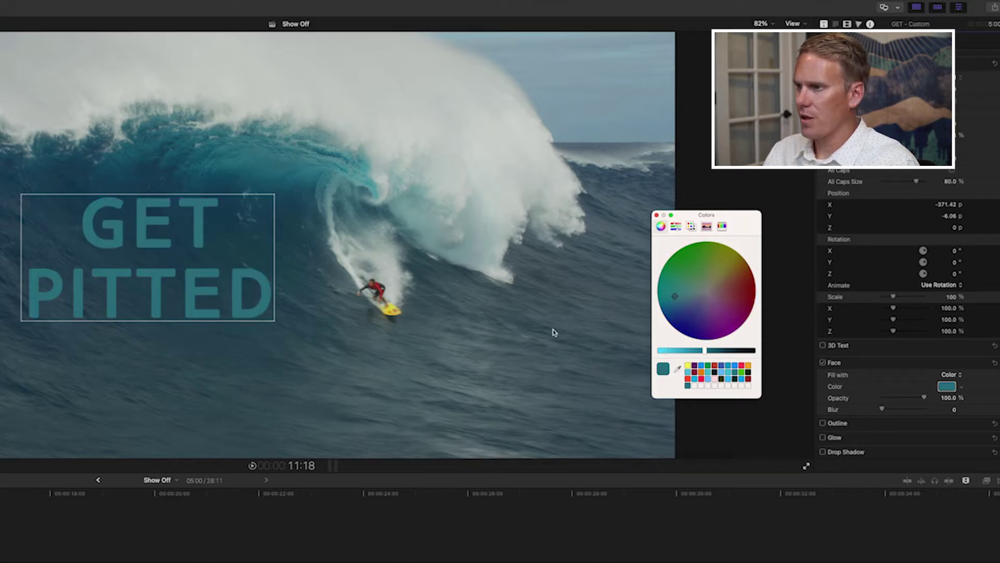
pyautogui.click(677, 369)
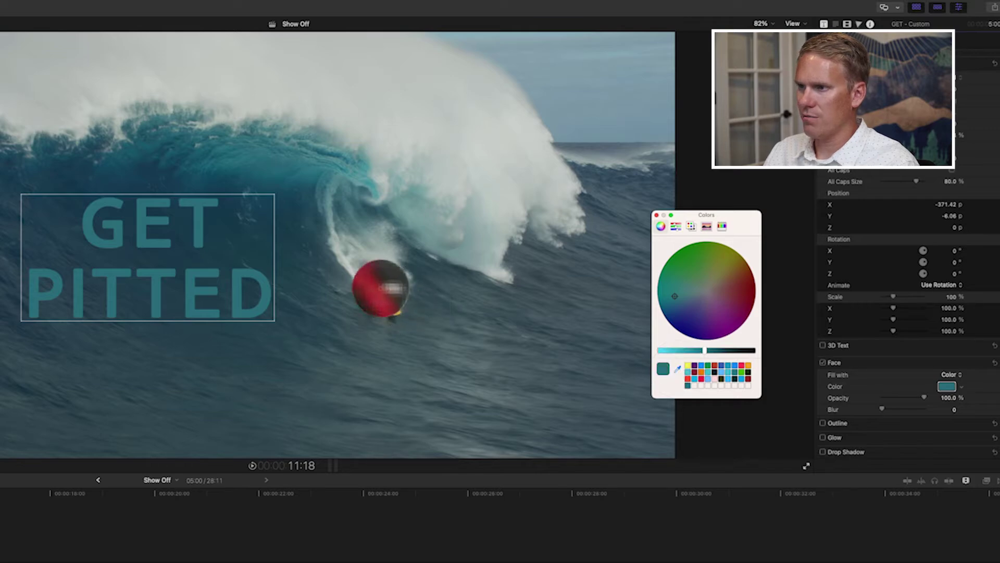
pyautogui.click(380, 288)
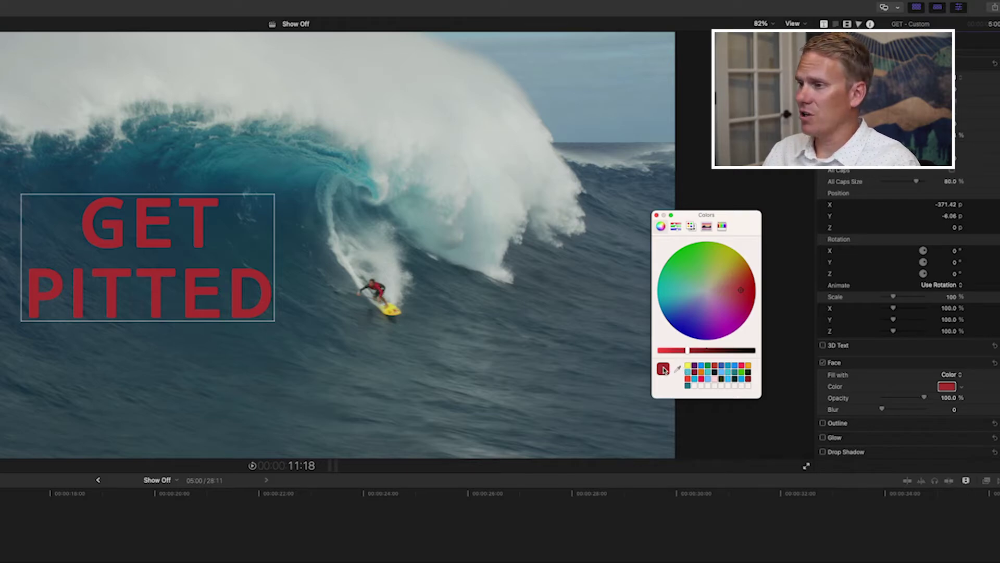
pyautogui.moveTo(663, 369); pyautogui.dragTo(733, 353)
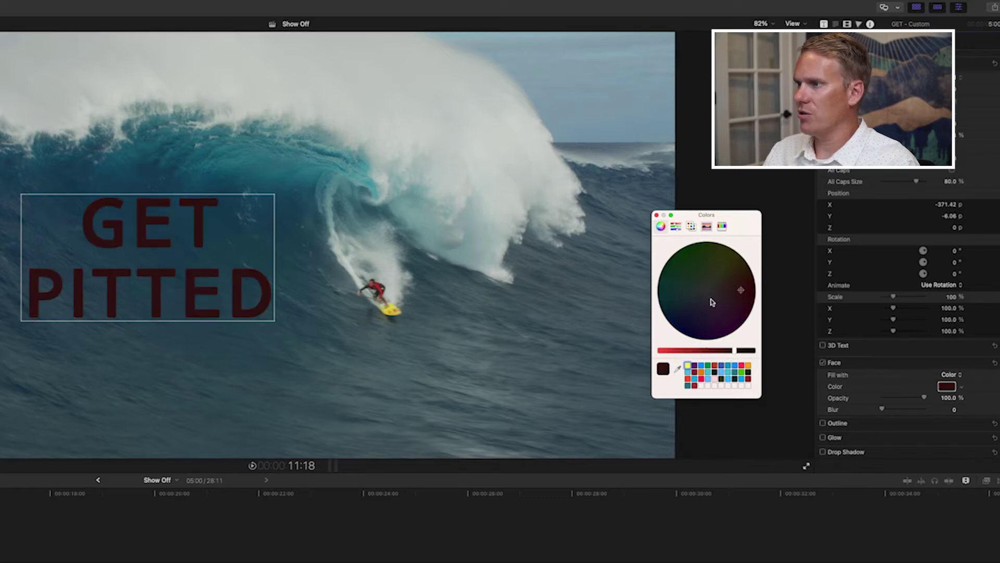
# Try green and muted purple as the face color, and reapply the saved red swatch
pyautogui.click(685, 280)
pyautogui.click(685, 350)
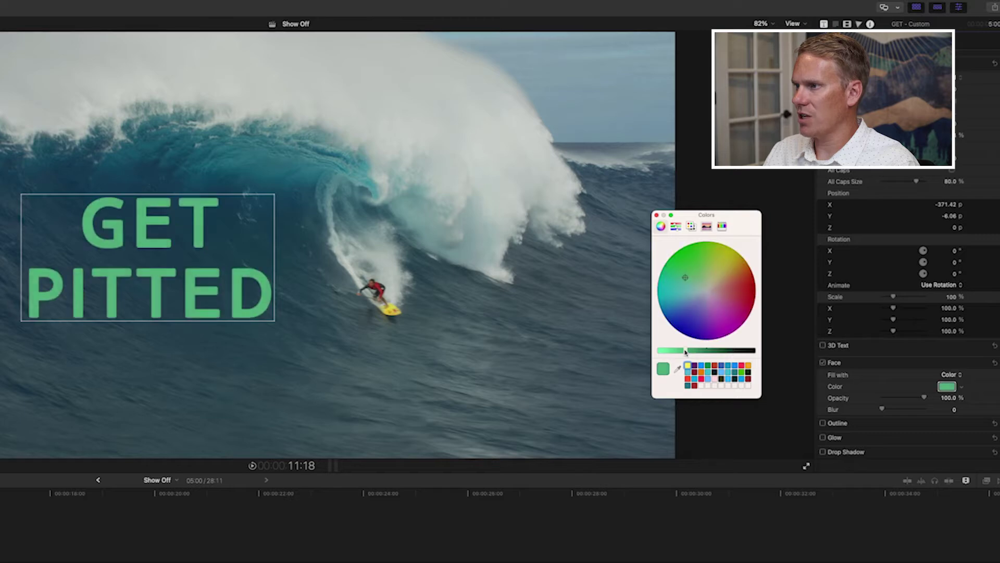
pyautogui.click(705, 302)
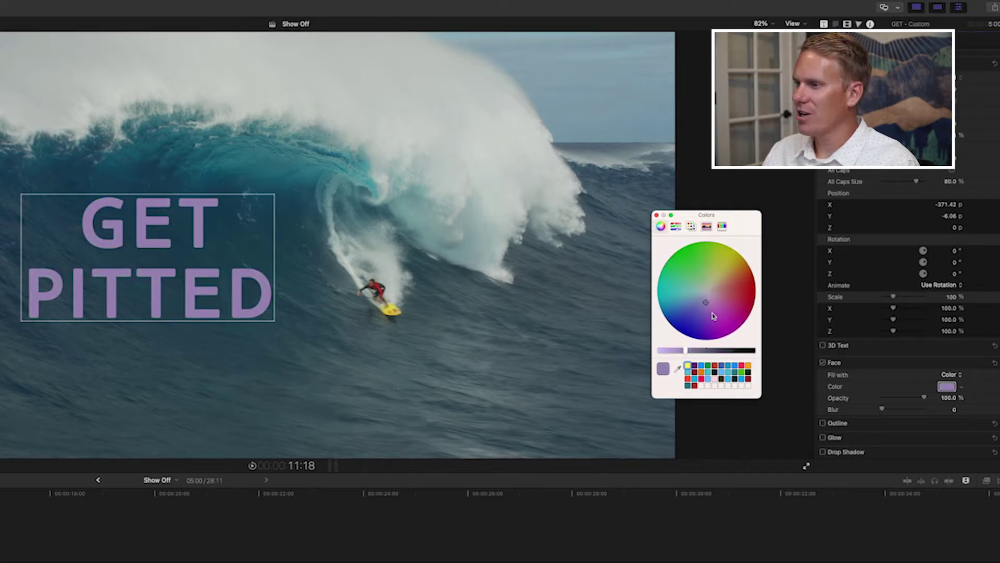
pyautogui.click(695, 385)
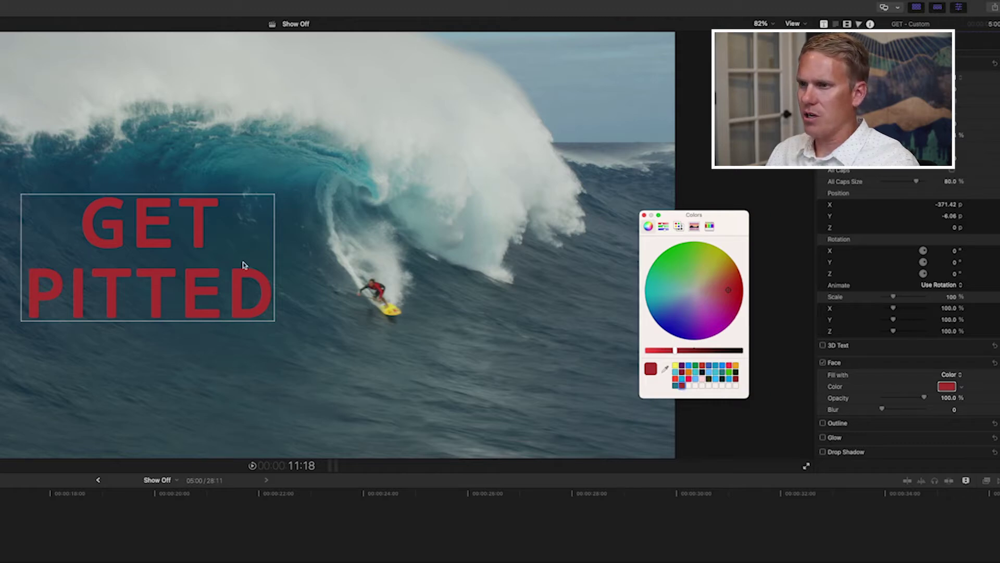
# Change the face's fill from Color to Gradient and expand the gradient settings
pyautogui.click(926, 380)
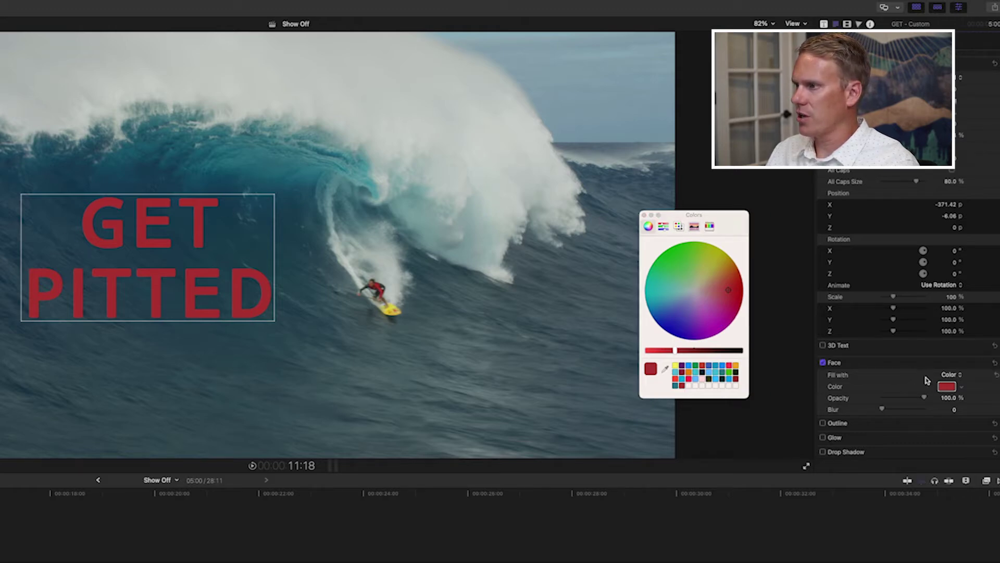
pyautogui.click(961, 375)
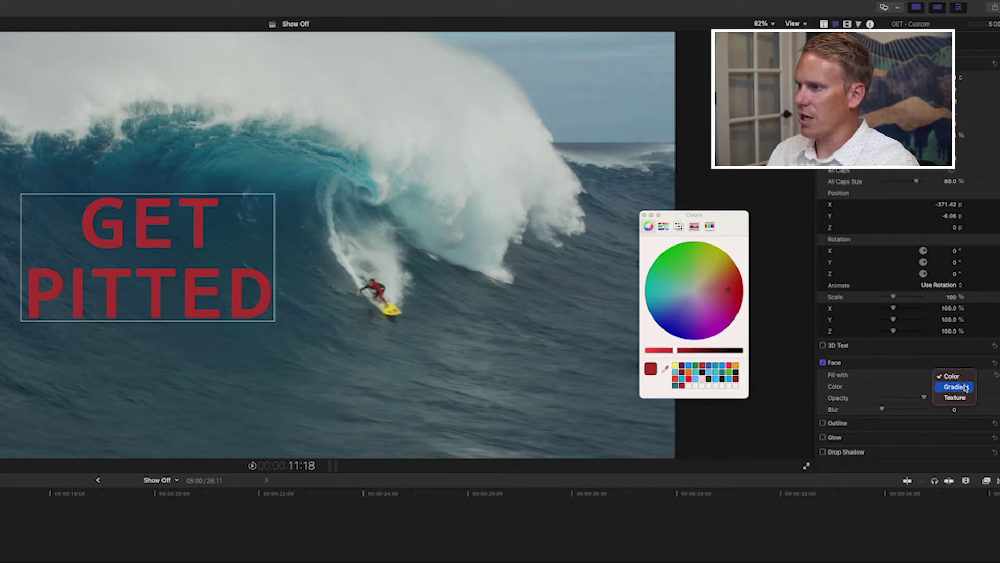
pyautogui.click(966, 387)
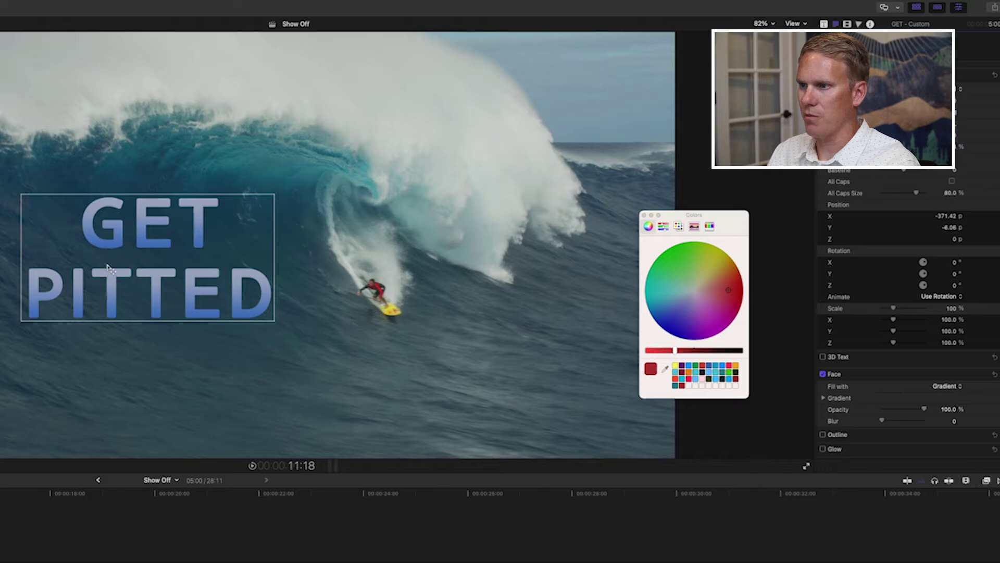
pyautogui.scroll(-1, 826, 406)
pyautogui.click(827, 386)
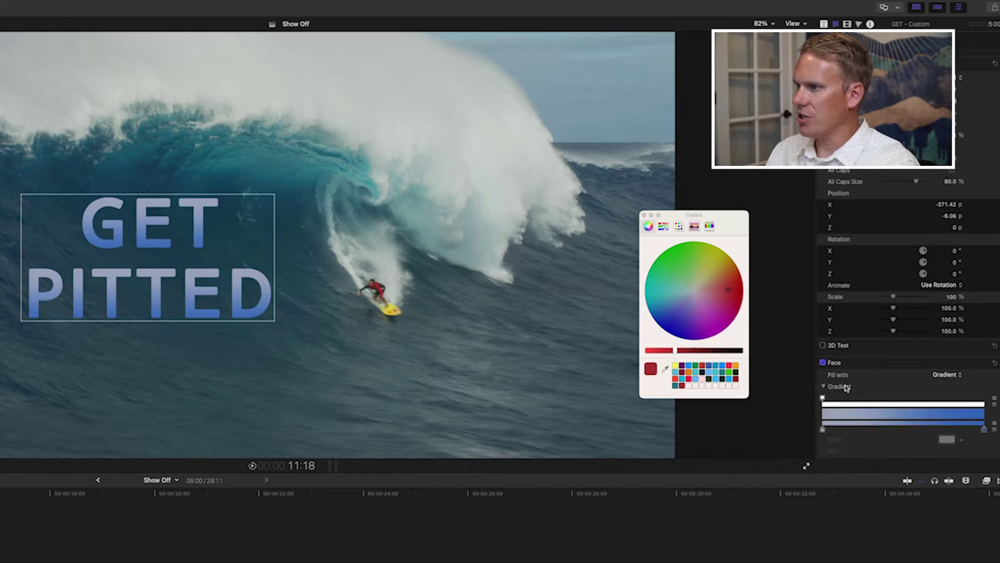
# Set the gradient's start color to pale yellow (0.97, 0.99, 0.63) and its end color to dark green (0, 0.41, 0.27)
pyautogui.scroll(-5, 847, 388)
pyautogui.click(823, 344)
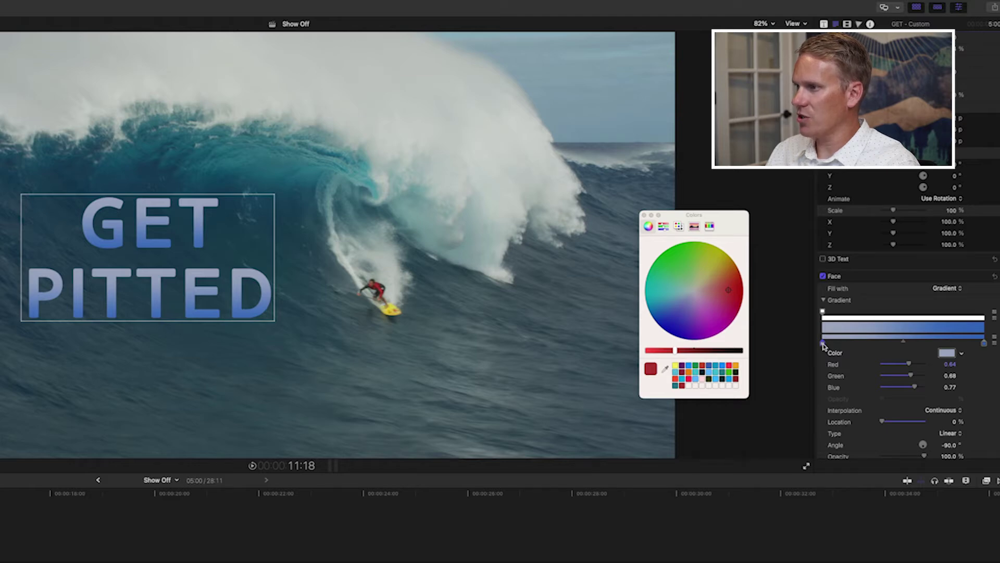
pyautogui.click(824, 347)
pyautogui.moveTo(824, 346); pyautogui.dragTo(797, 310)
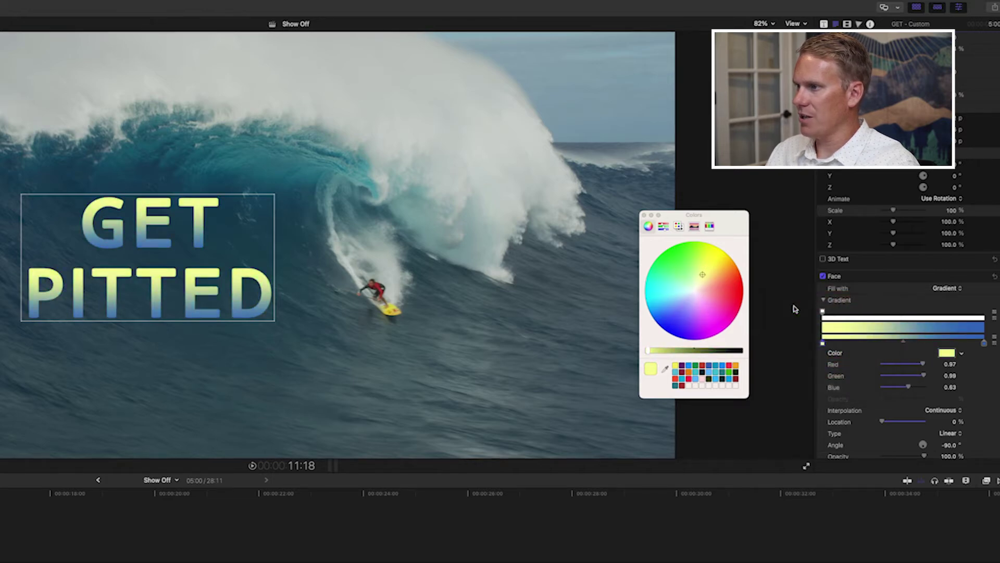
pyautogui.click(984, 342)
pyautogui.moveTo(979, 351); pyautogui.dragTo(960, 331)
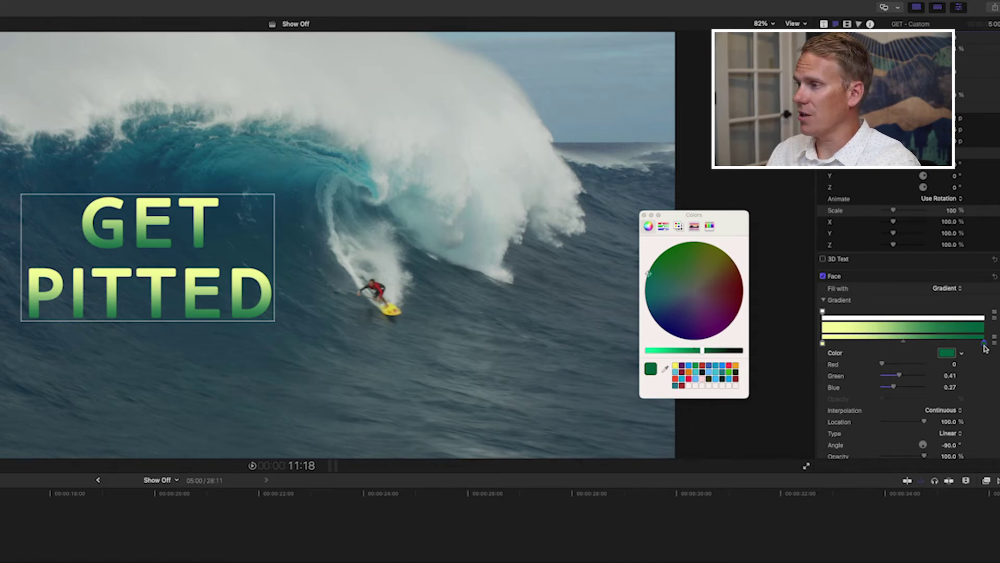
# Reopen the color picker for the gradient's start color and move its color stop to location 0%
pyautogui.click(824, 343)
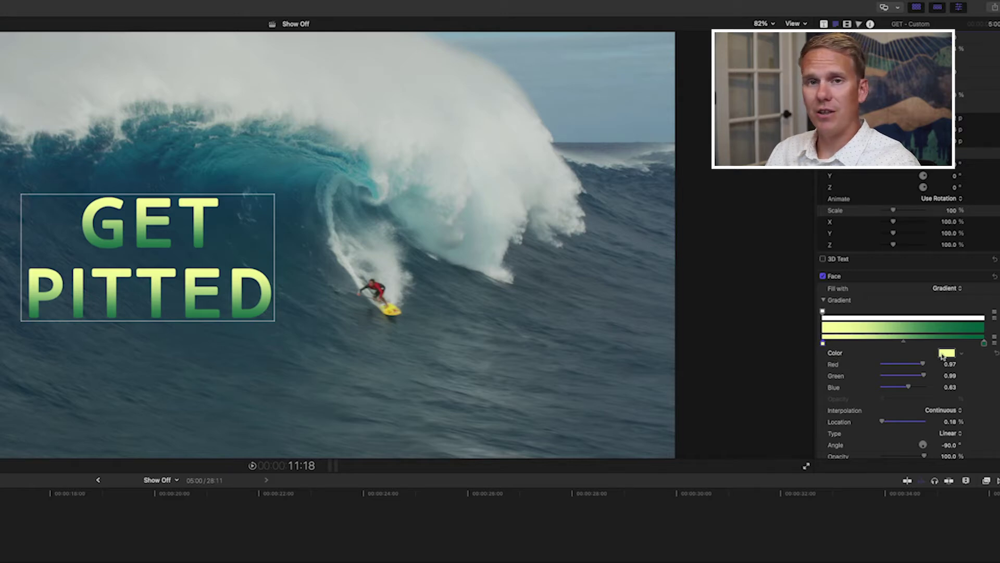
pyautogui.click(943, 355)
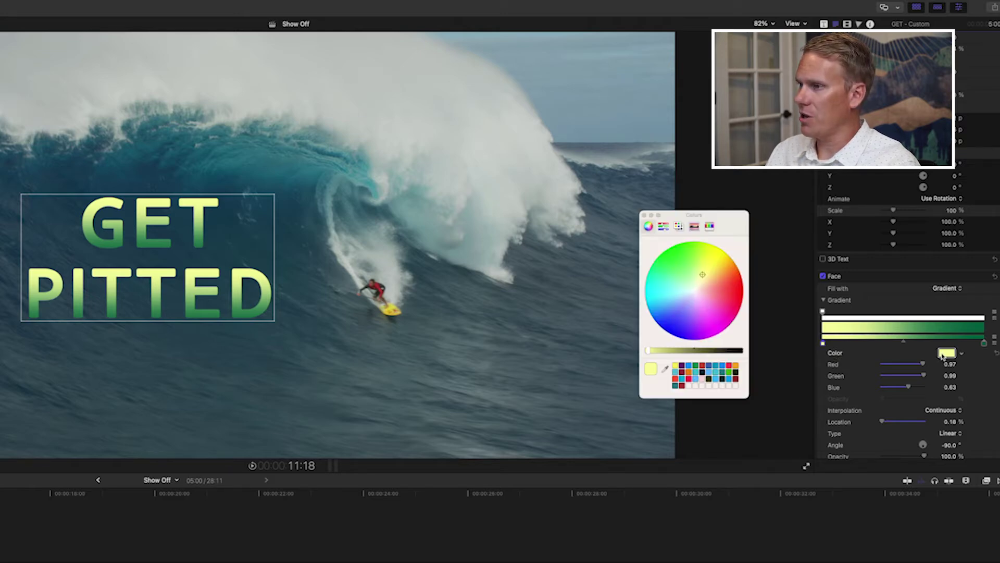
pyautogui.click(644, 215)
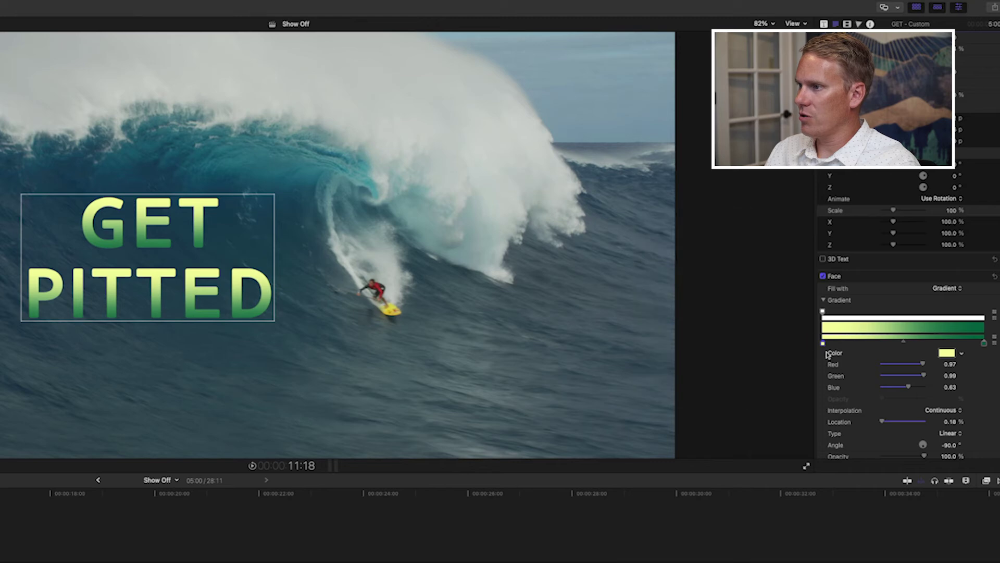
pyautogui.doubleClick(824, 344)
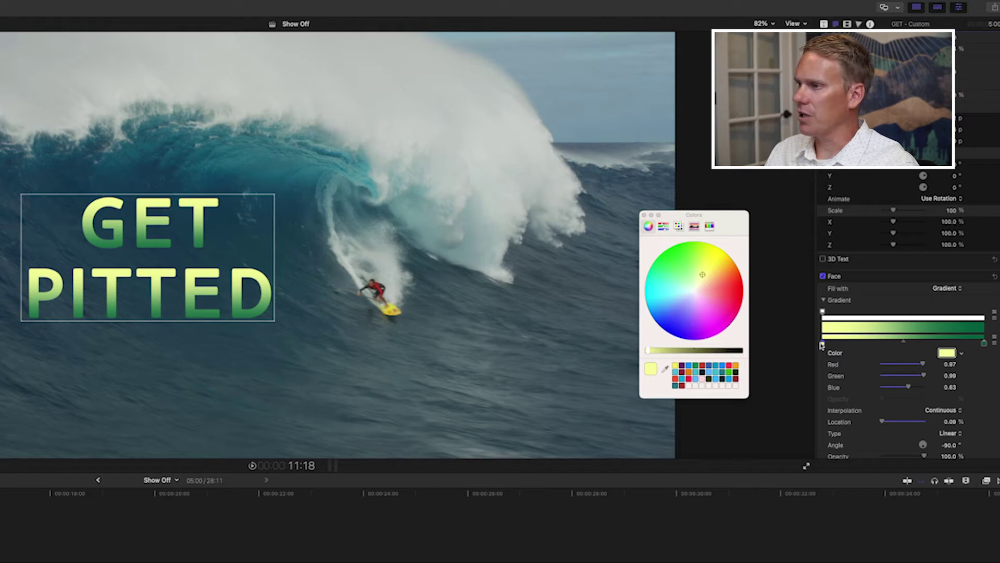
pyautogui.moveTo(823, 346)
pyautogui.mouseDown()
pyautogui.moveTo(899, 346)
pyautogui.moveTo(823, 346)
pyautogui.mouseUp()
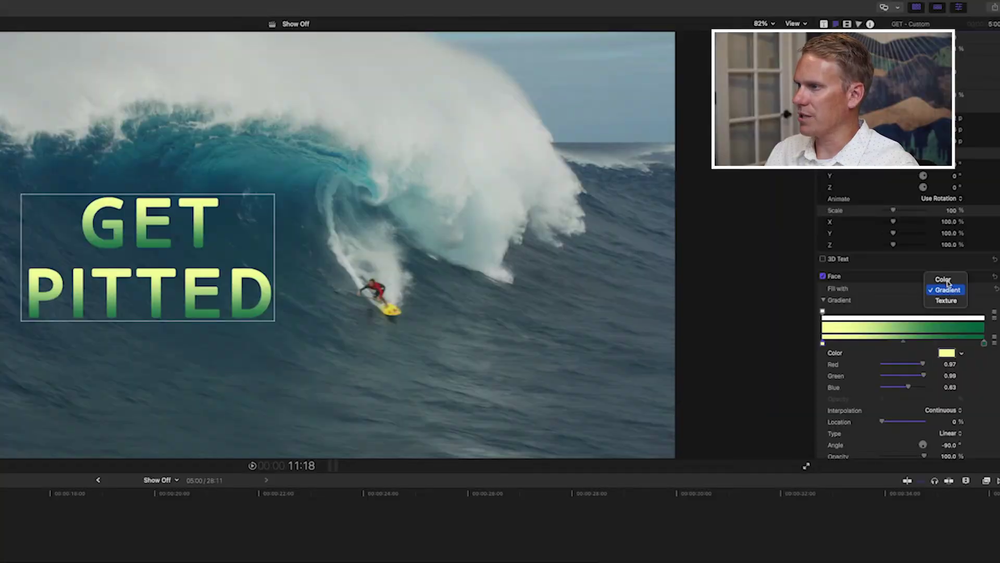
# Change the face's fill back to Color and apply the saved teal swatch
pyautogui.click(943, 280)
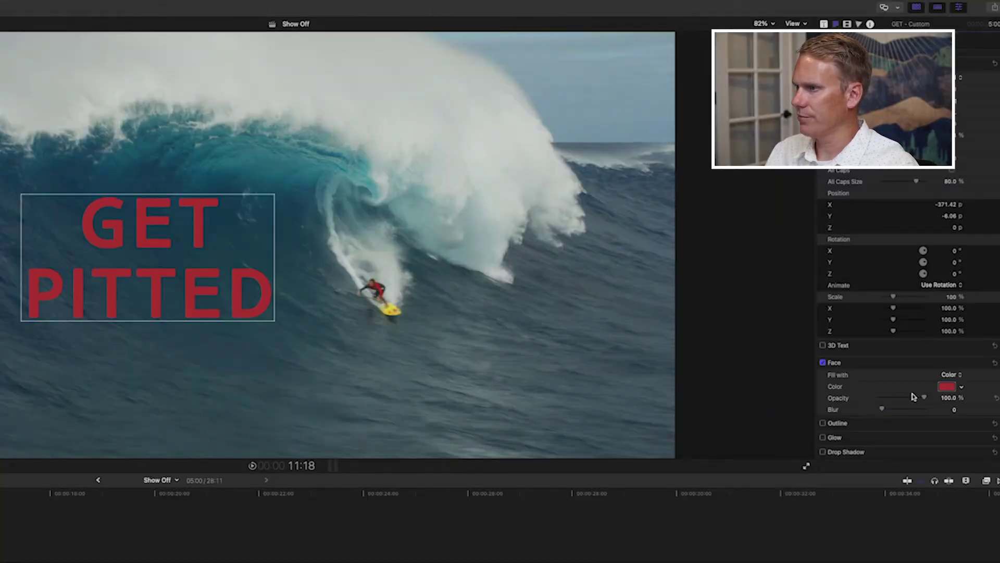
pyautogui.click(948, 386)
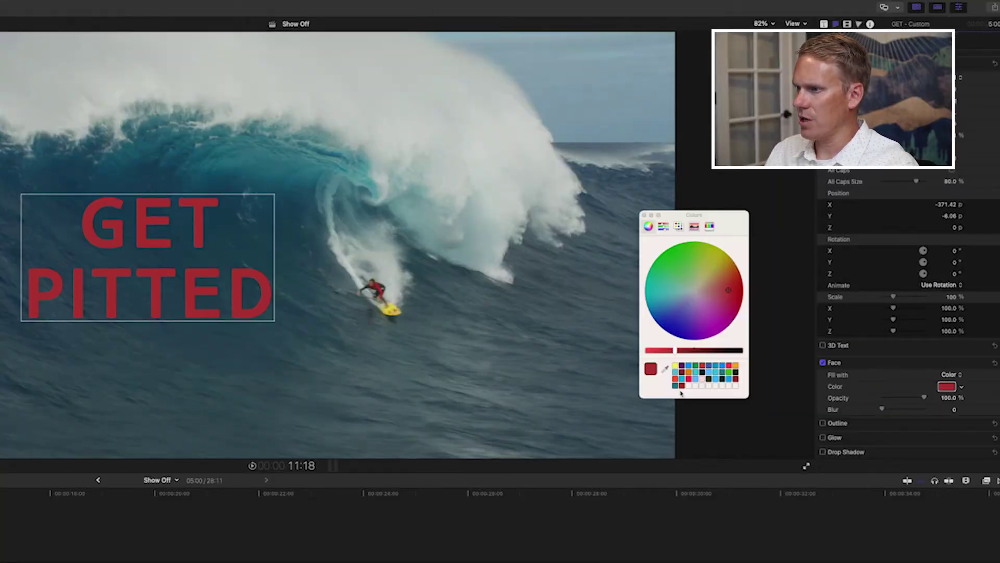
pyautogui.click(675, 385)
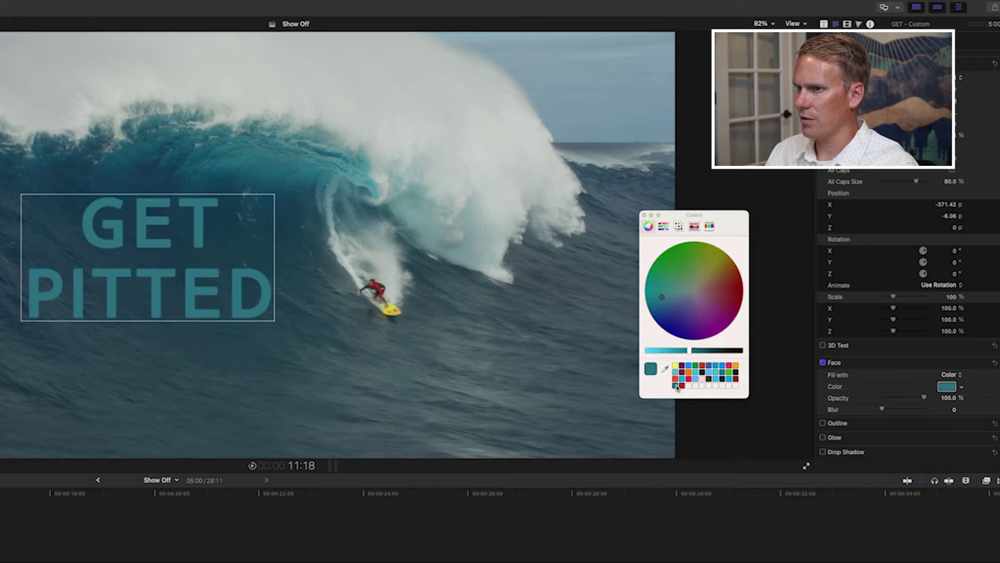
pyautogui.click(644, 214)
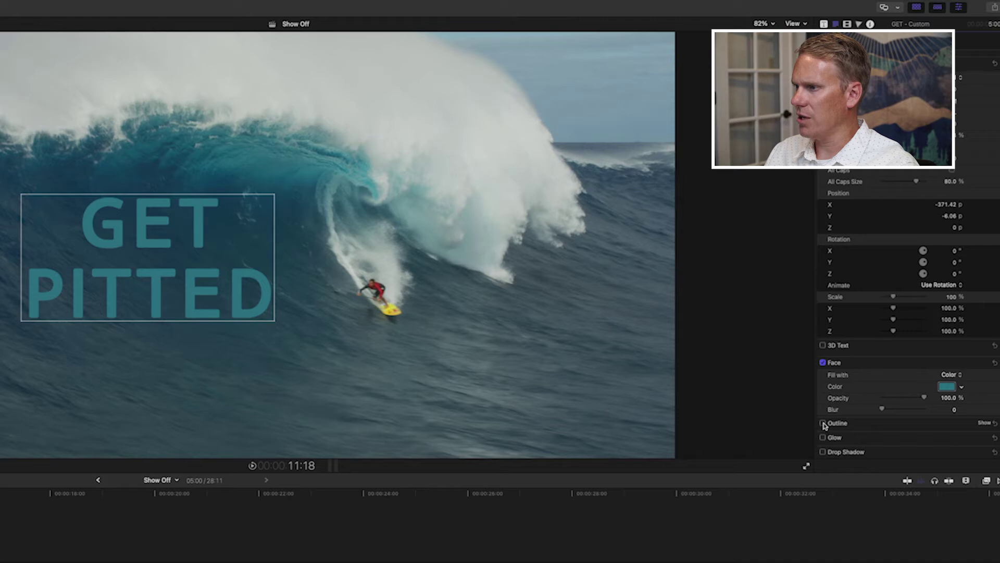
# Enable the title's outline, expand its settings and keep its fill set to Color
pyautogui.click(823, 423)
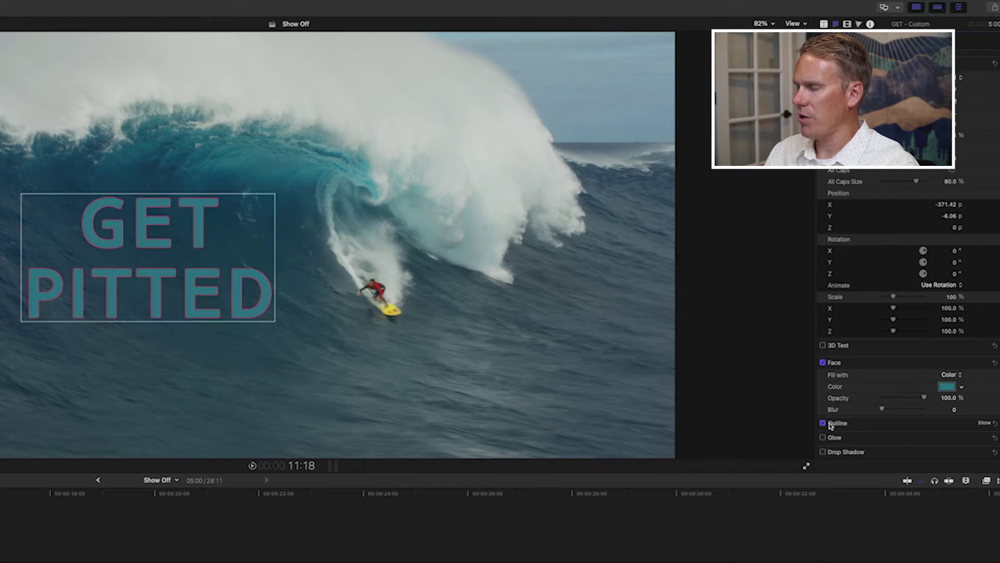
pyautogui.click(983, 423)
pyautogui.scroll(-2, 976, 409)
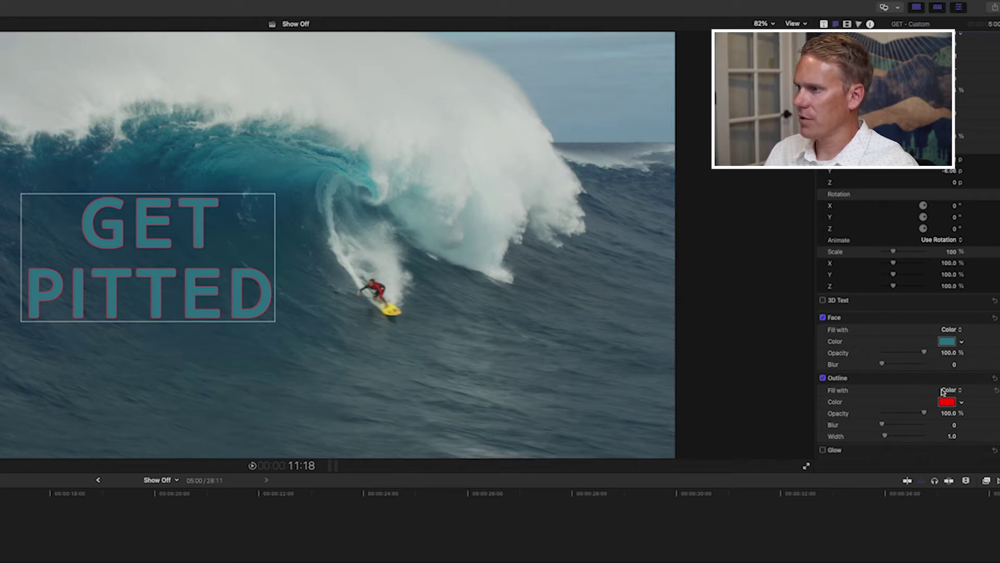
pyautogui.click(943, 392)
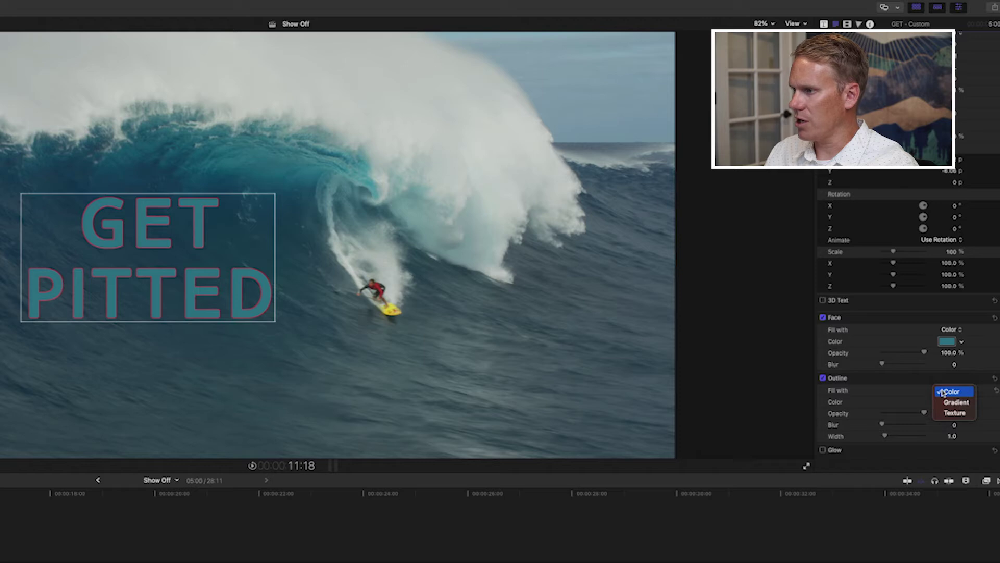
pyautogui.click(943, 392)
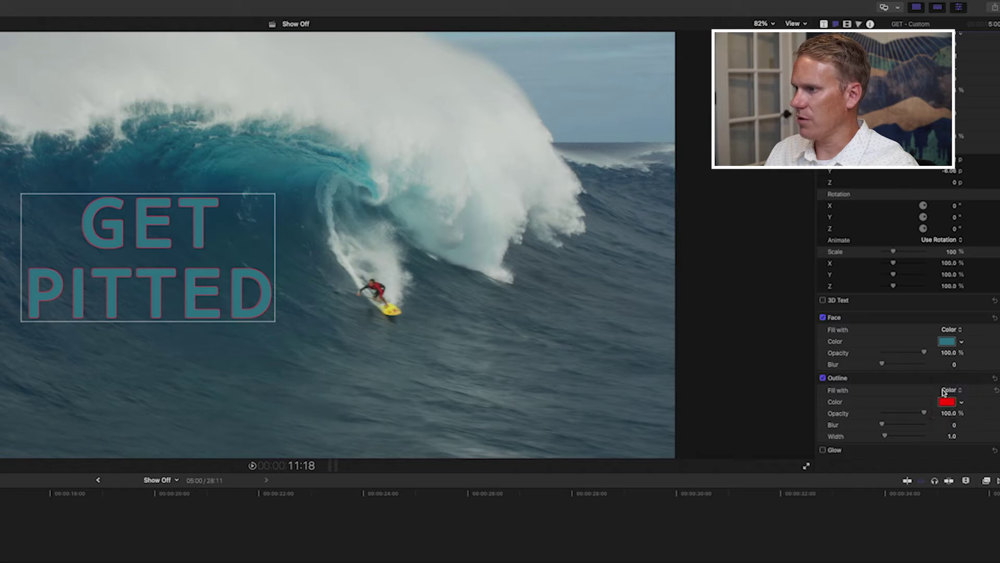
# Turn off the face and try an outline-only title with a width of 5 and the saved teal swatch
pyautogui.click(823, 318)
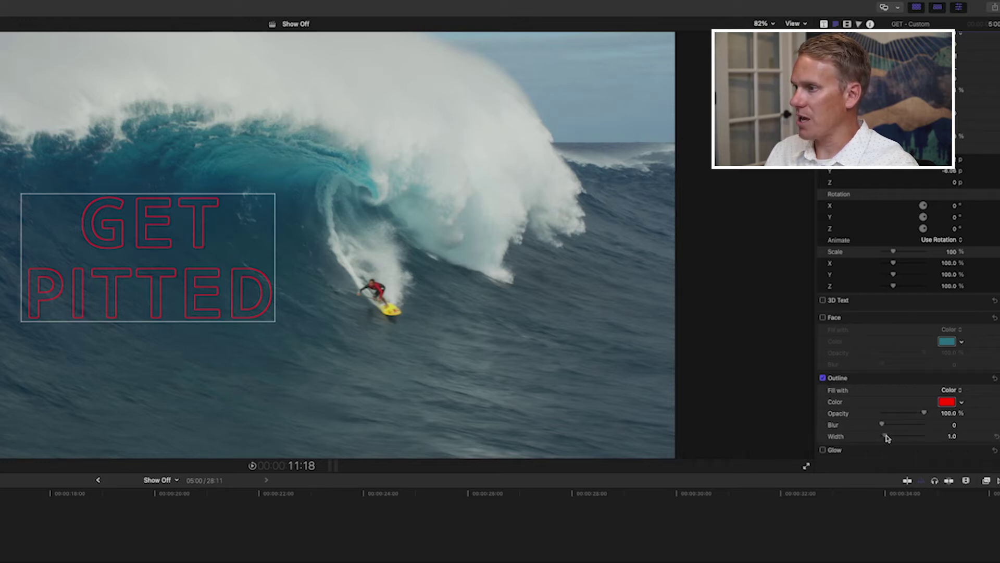
pyautogui.moveTo(885, 436); pyautogui.dragTo(897, 438)
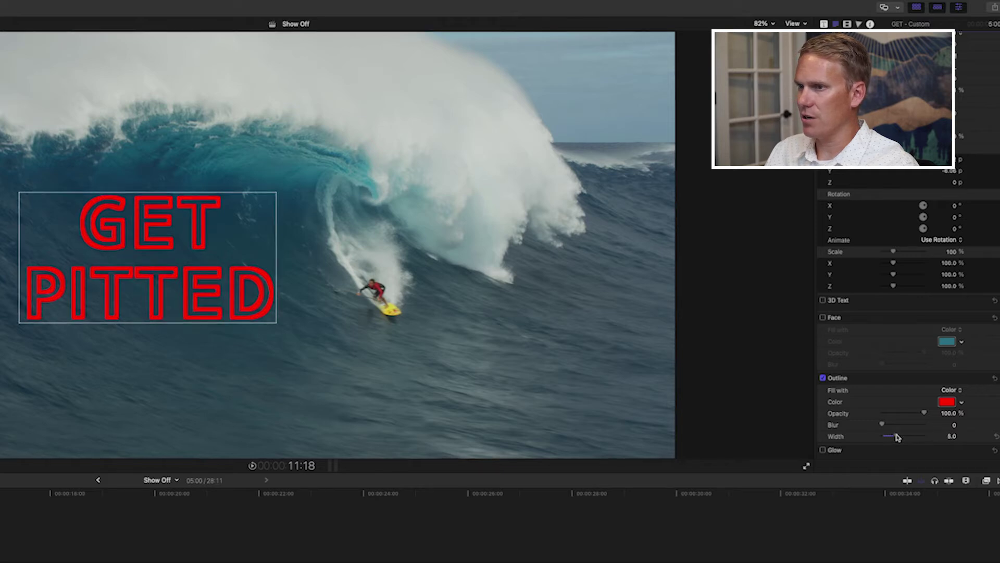
pyautogui.click(945, 402)
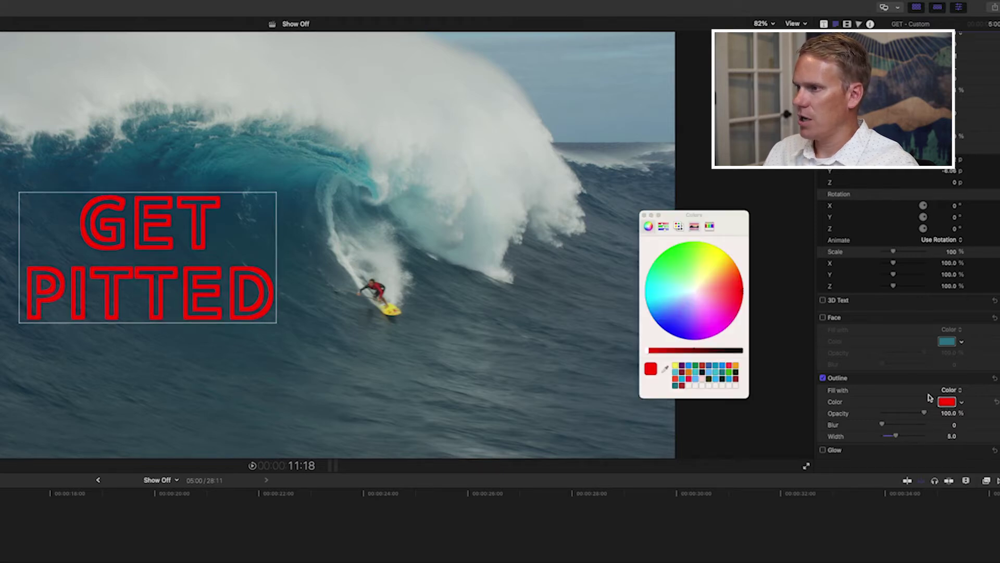
pyautogui.click(676, 385)
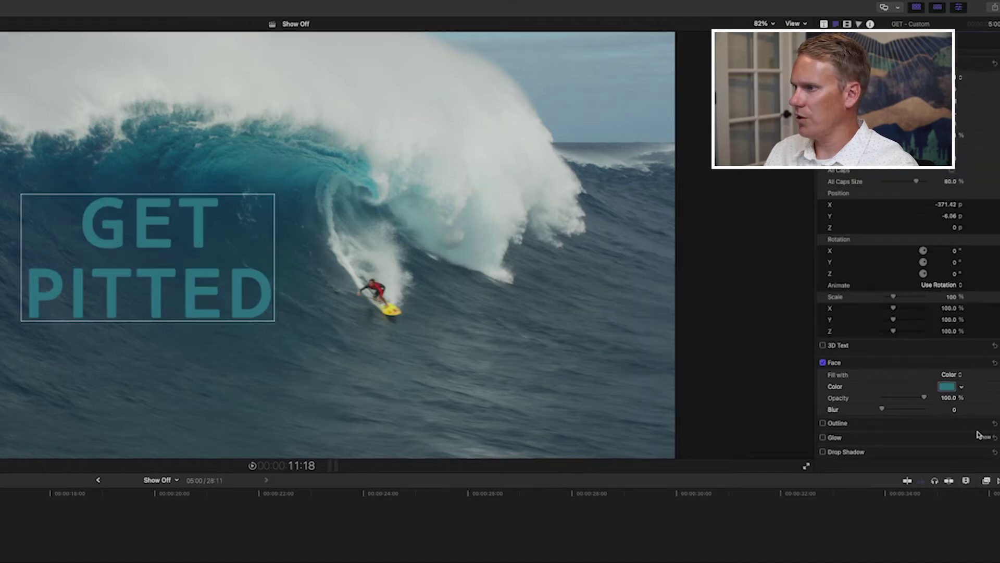
# Try a glow on the title with 71.99% opacity, blur 4.94 and radius 44, colored with the saved teal swatch
pyautogui.click(824, 438)
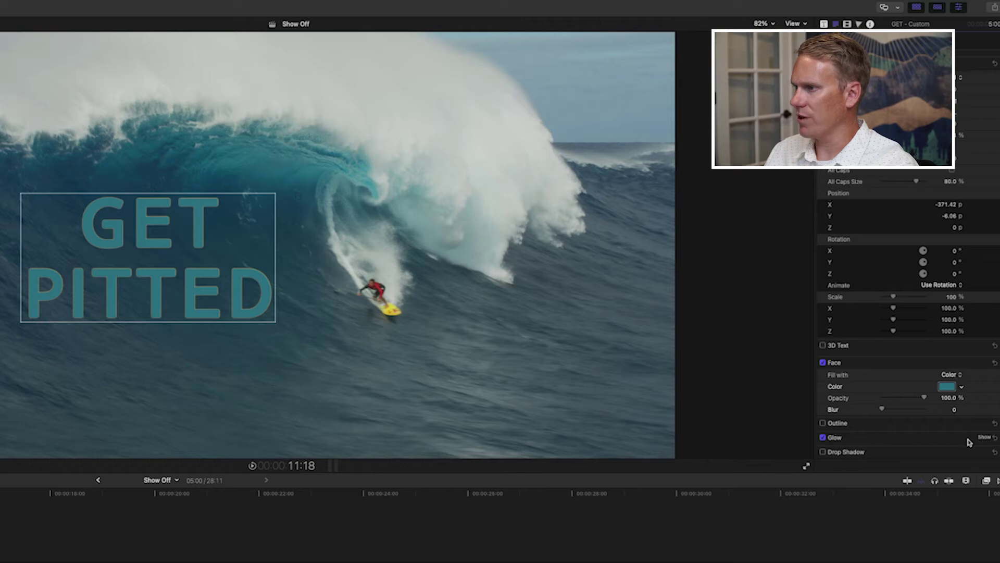
pyautogui.click(983, 438)
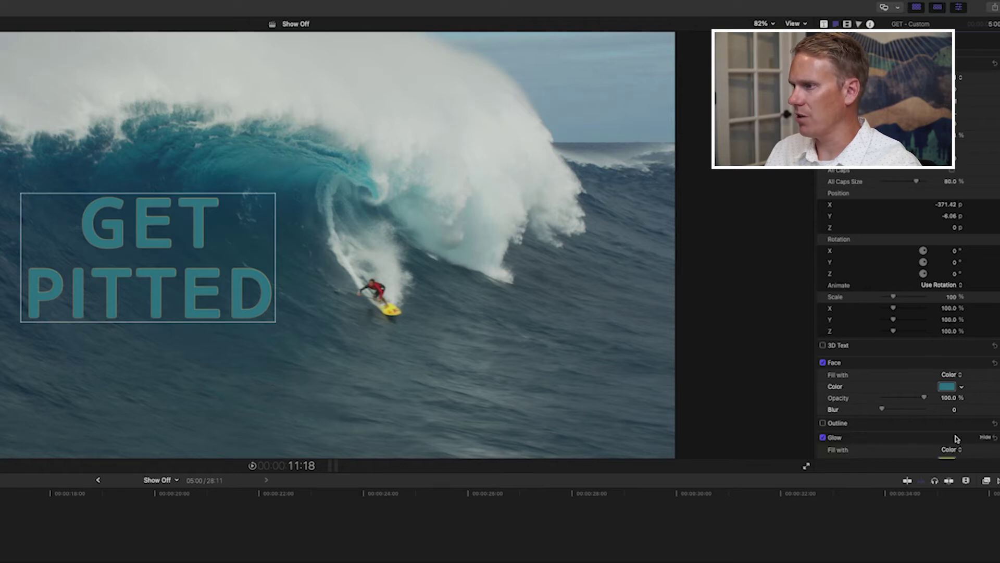
pyautogui.scroll(-3, 956, 435)
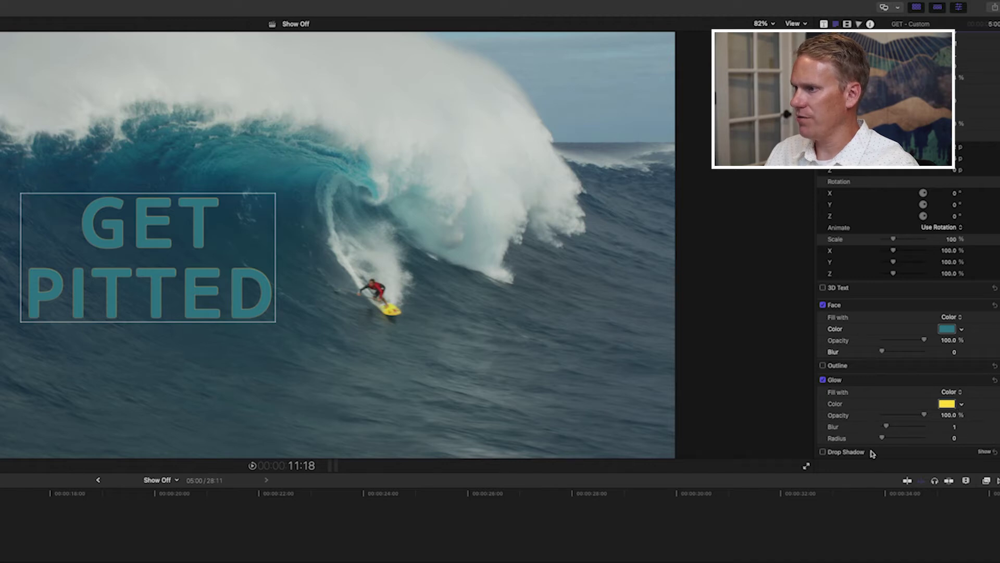
pyautogui.moveTo(882, 440)
pyautogui.mouseDown()
pyautogui.moveTo(920, 437)
pyautogui.moveTo(895, 440)
pyautogui.mouseUp()
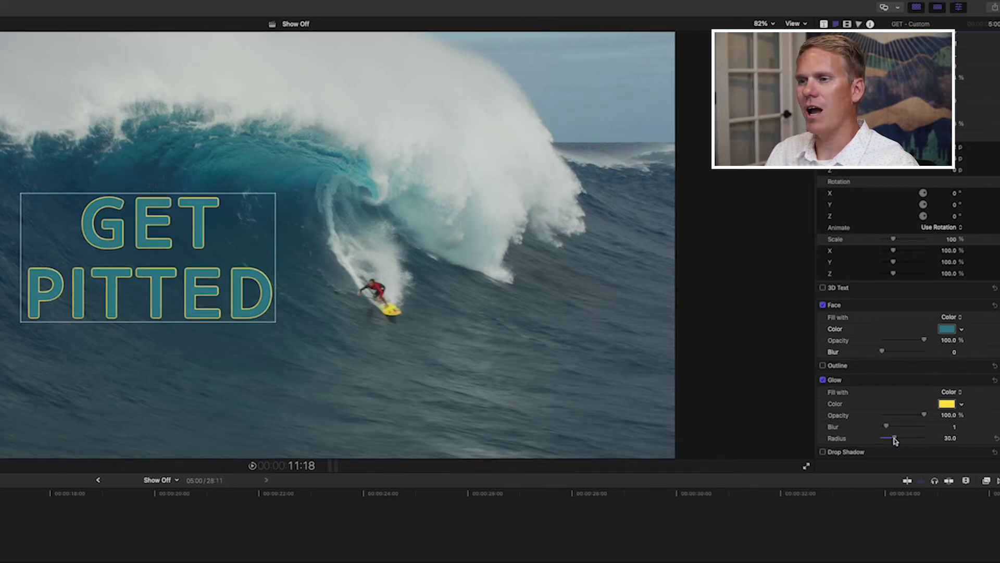
pyautogui.moveTo(886, 426); pyautogui.dragTo(902, 441)
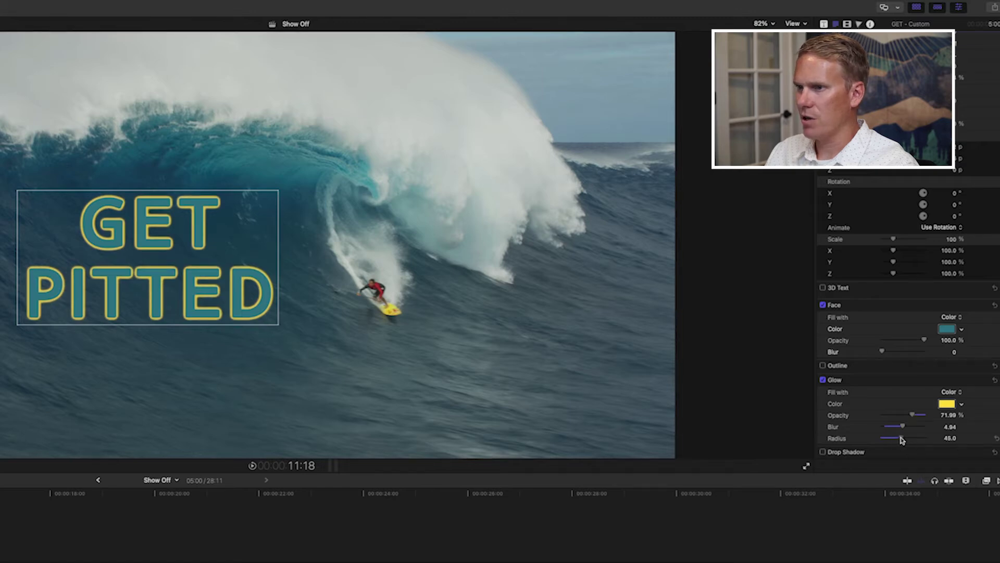
pyautogui.click(948, 404)
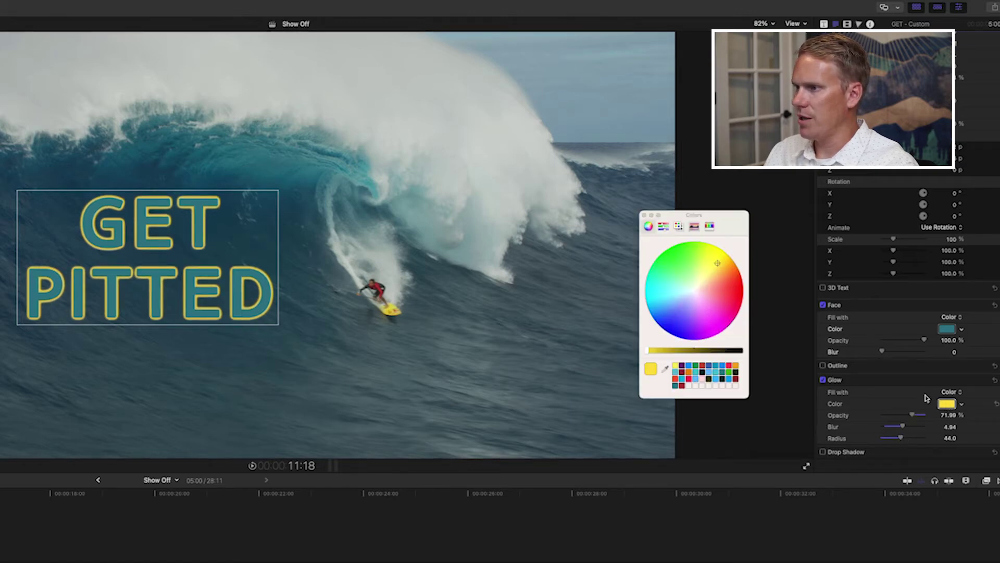
pyautogui.click(676, 383)
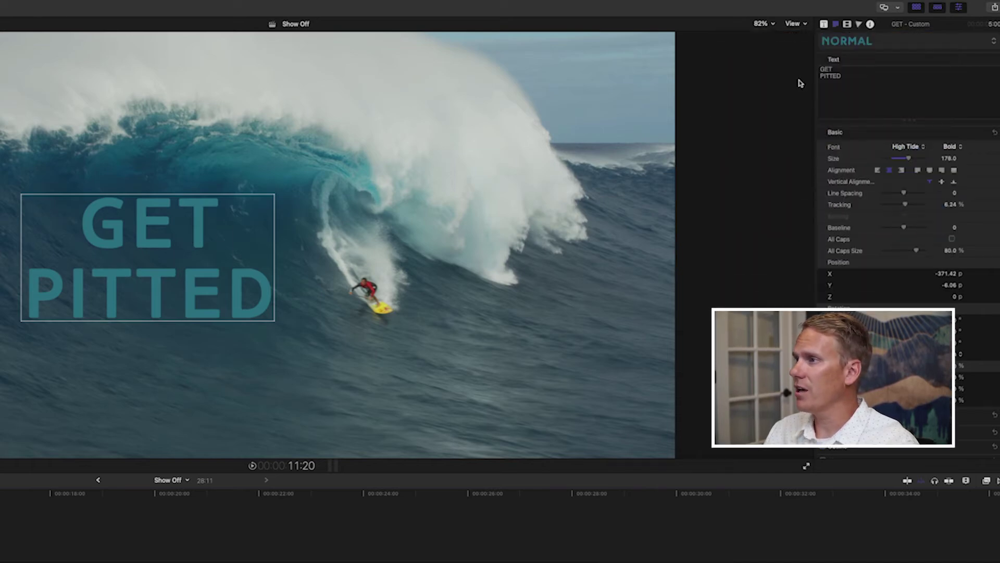
# Select only the word GET in the title text and set its face color to the saved red swatch
pyautogui.moveTo(839, 69); pyautogui.dragTo(815, 71)
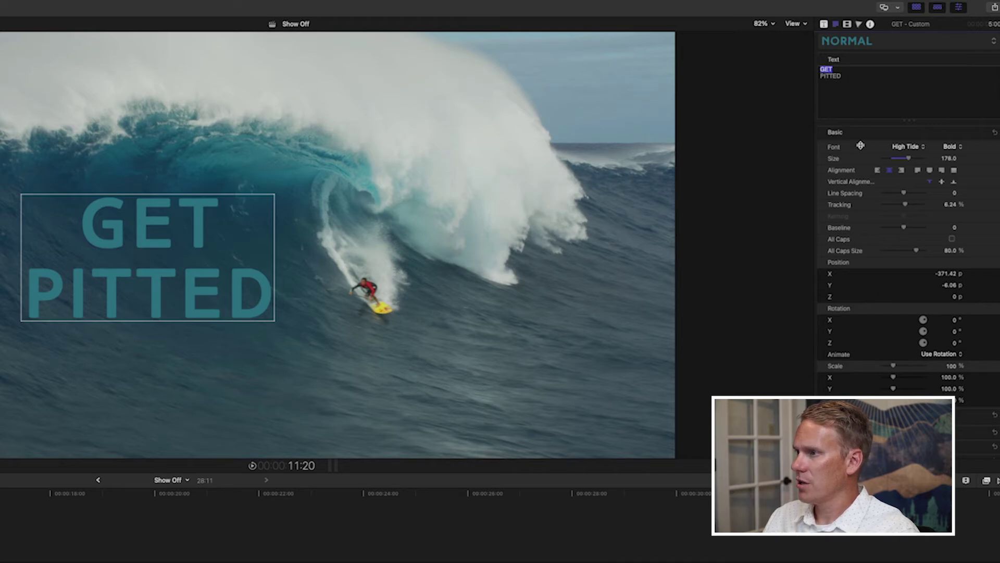
pyautogui.scroll(-2, 961, 413)
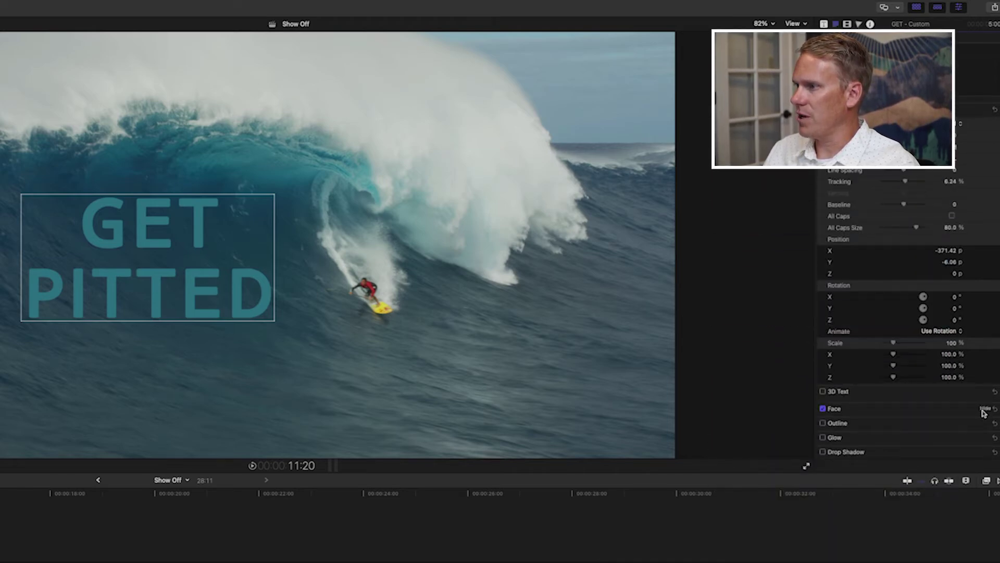
pyautogui.click(984, 409)
pyautogui.click(947, 387)
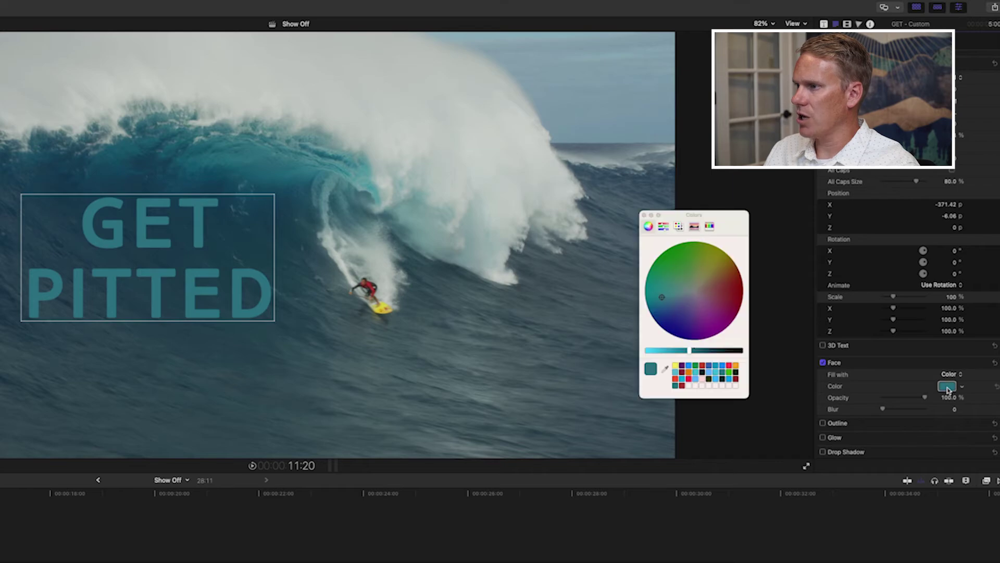
pyautogui.click(681, 386)
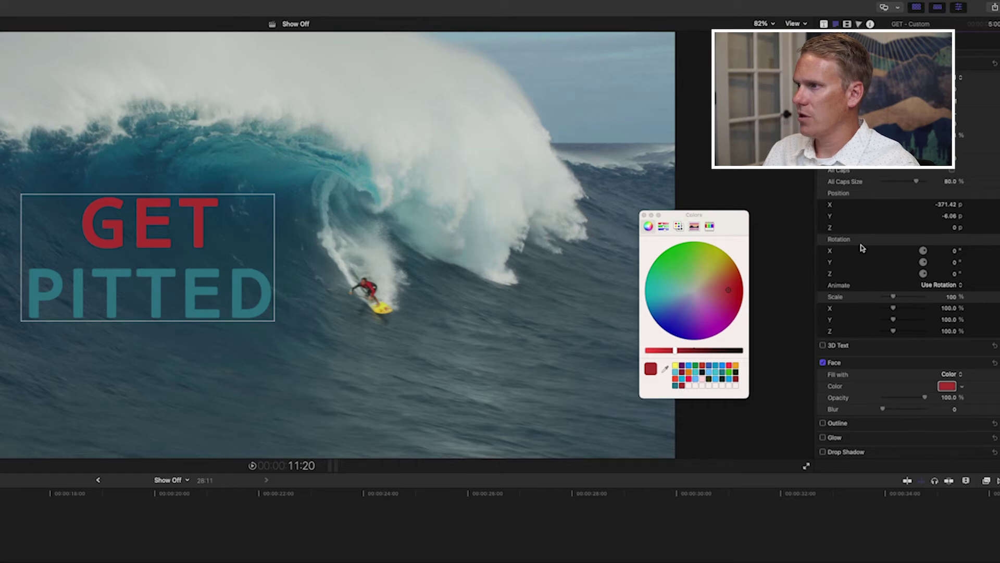
# Try the saved red swatch as the face color of only the letter E in PITTED
pyautogui.scroll(3, 897, 256)
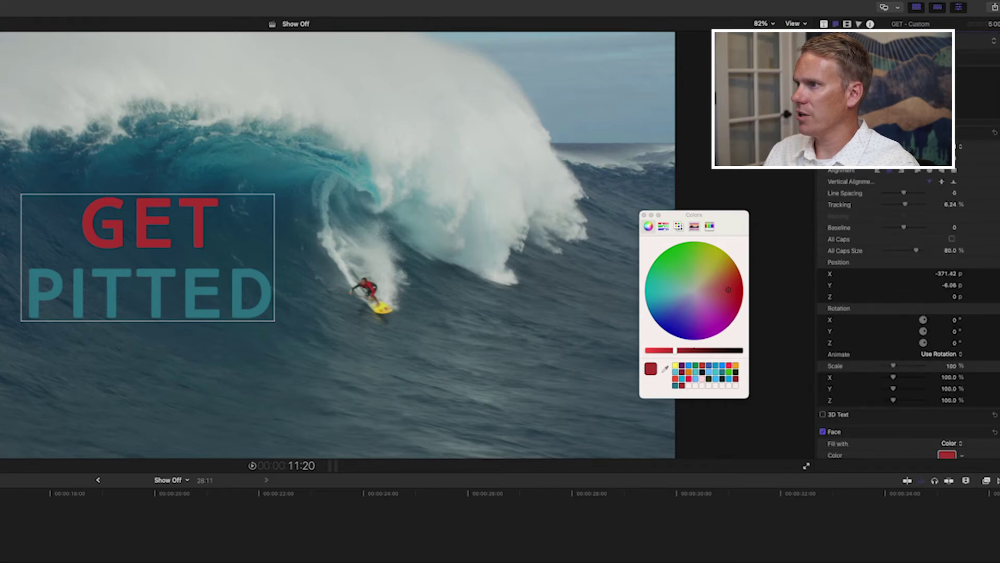
pyautogui.scroll(-2, 920, 381)
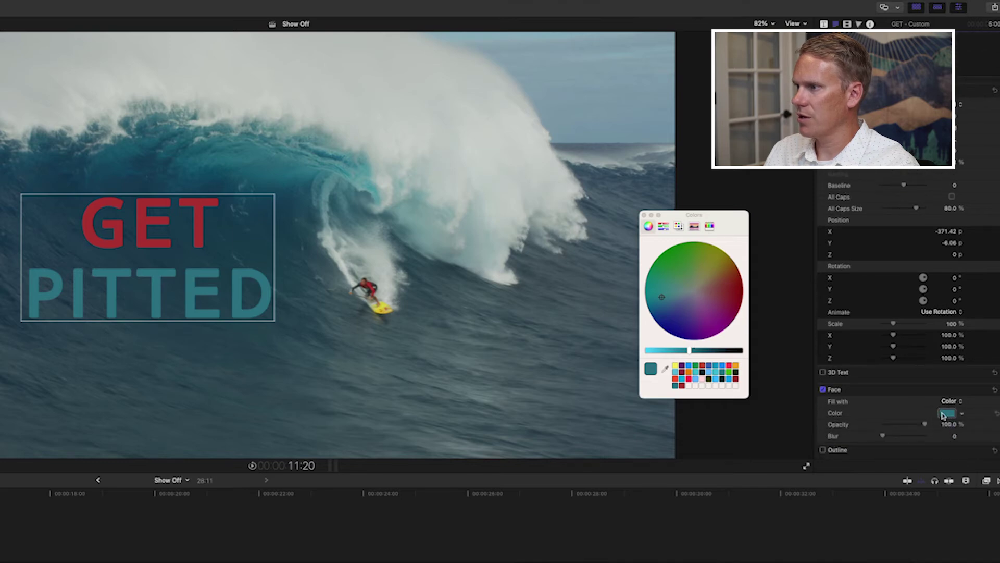
pyautogui.scroll(-1, 944, 413)
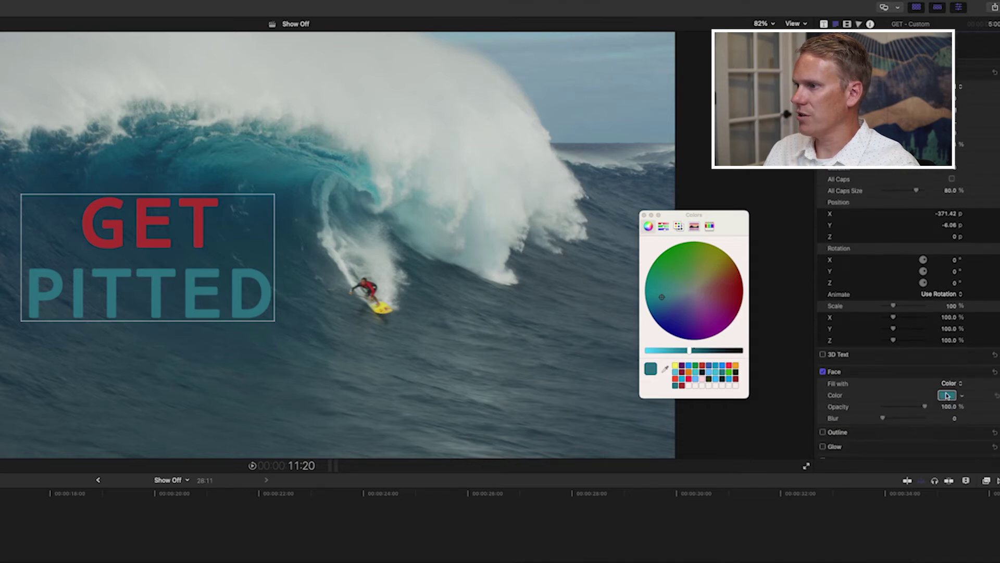
pyautogui.click(682, 386)
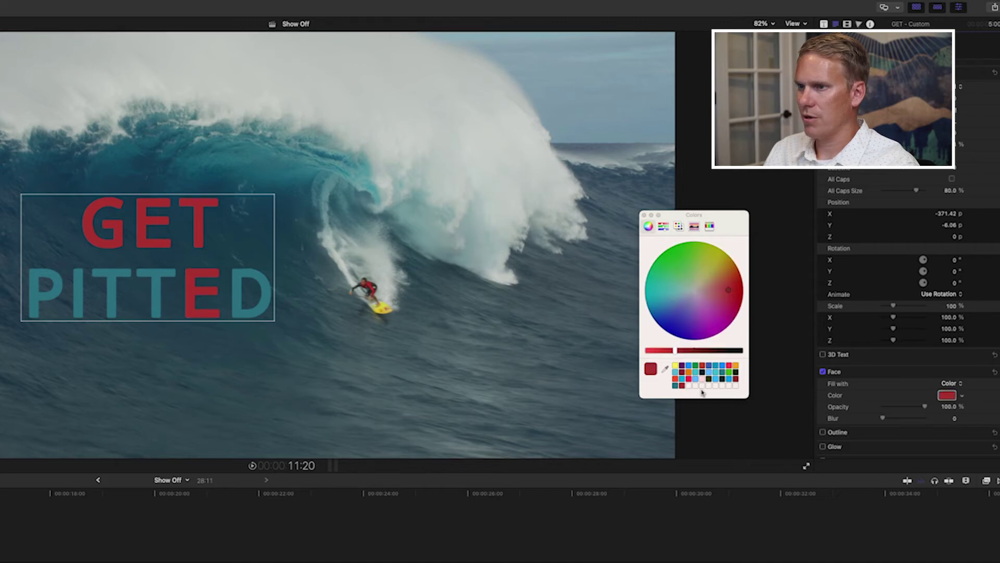
pyautogui.click(979, 372)
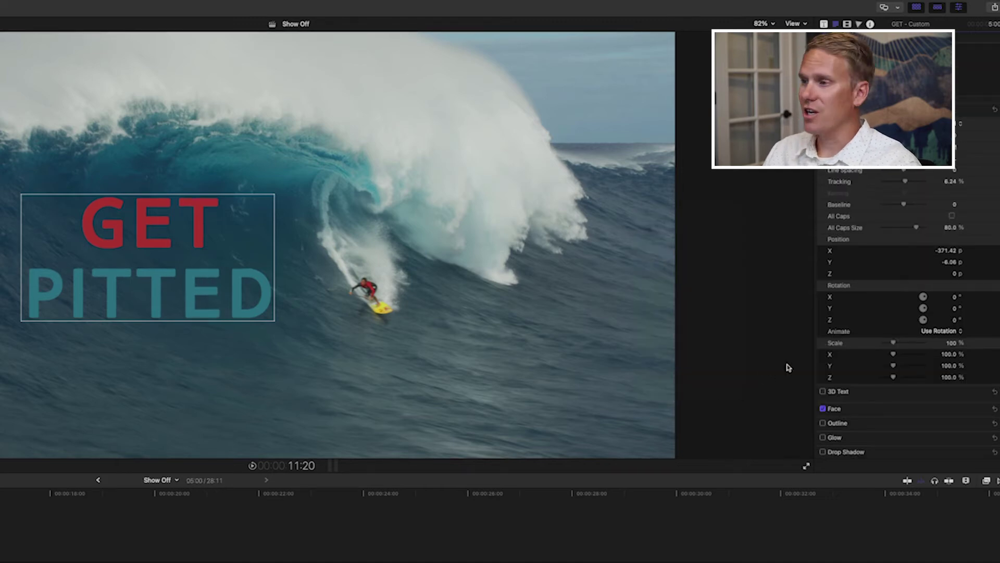
# Try the Offset 2D text style on the whole GET PITTED title
pyautogui.scroll(2, 867, 360)
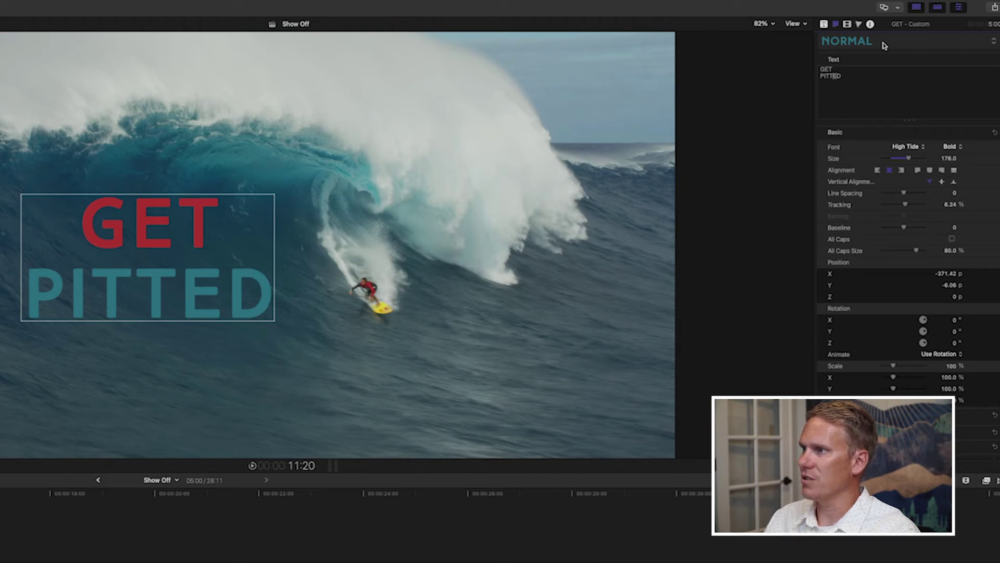
pyautogui.click(968, 46)
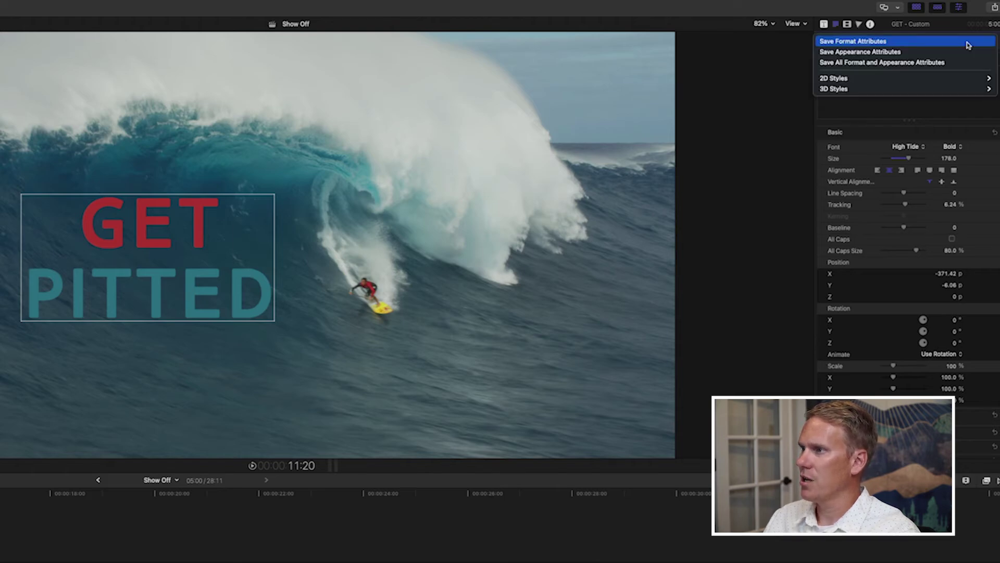
pyautogui.moveTo(921, 80)
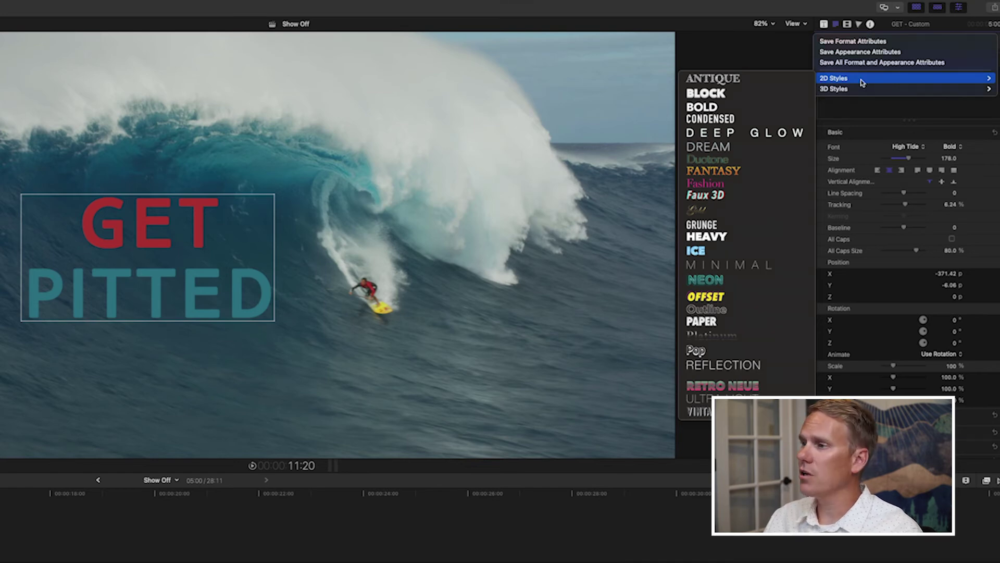
pyautogui.click(732, 300)
pyautogui.scroll(-2, 922, 358)
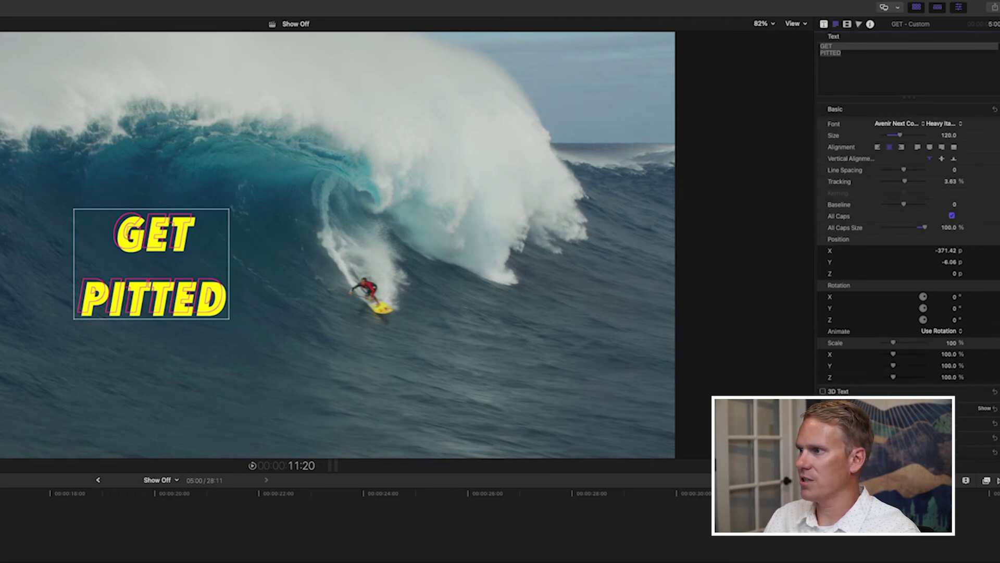
pyautogui.scroll(2, 900, 141)
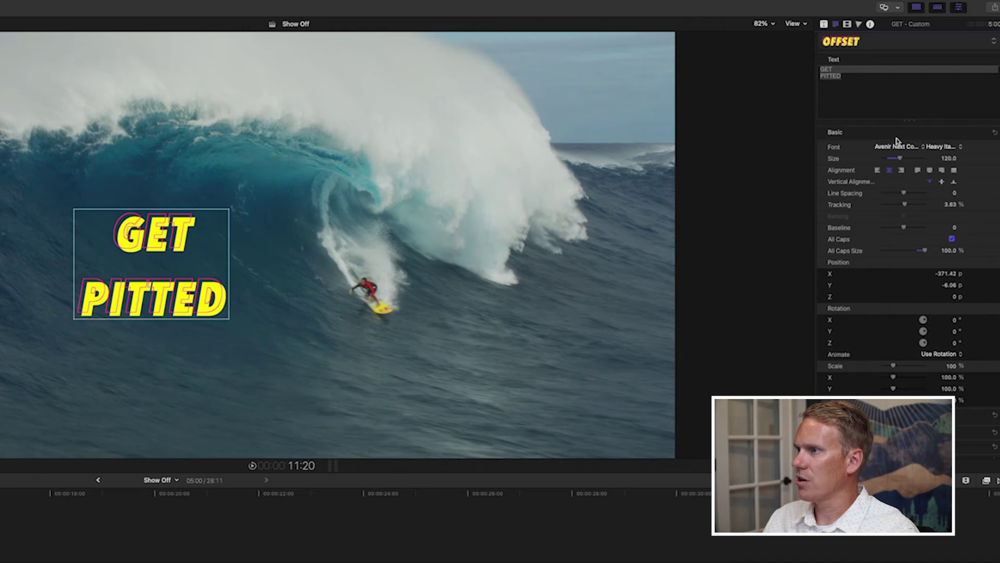
pyautogui.click(948, 157)
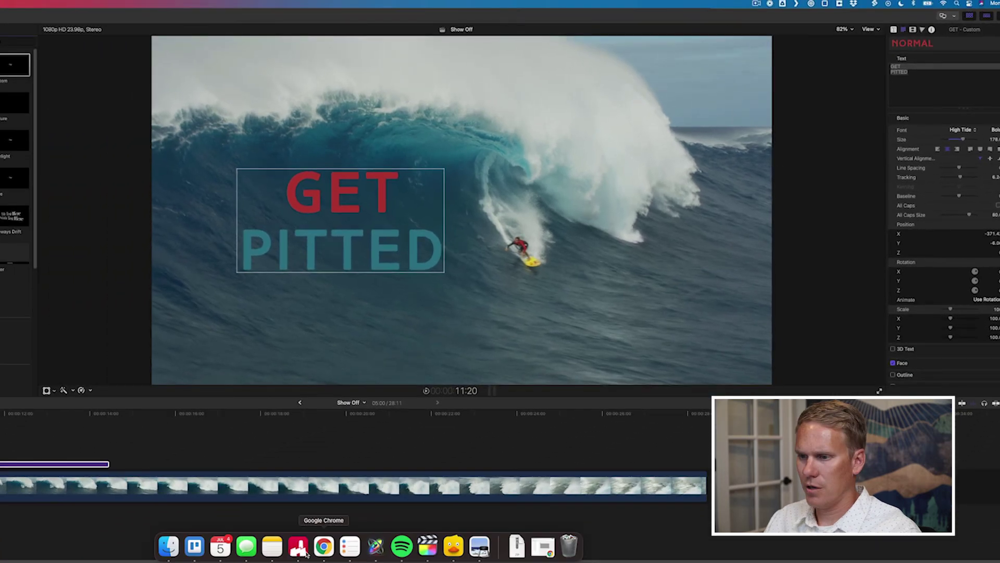
# Switch to Google Chrome and open the first palette among Color Hunt's most popular palettes of all time
pyautogui.click(323, 546)
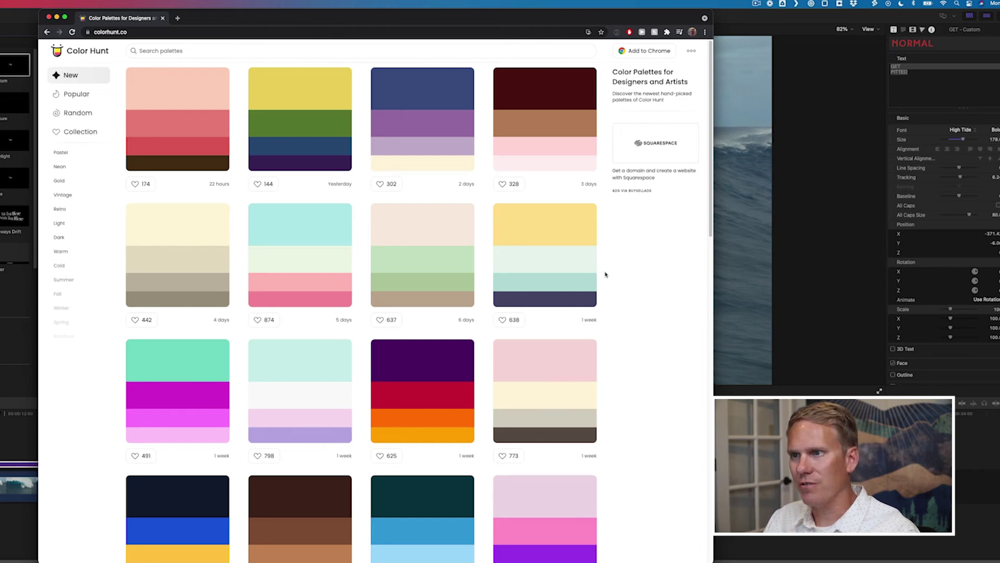
pyautogui.scroll(-5, 526, 297)
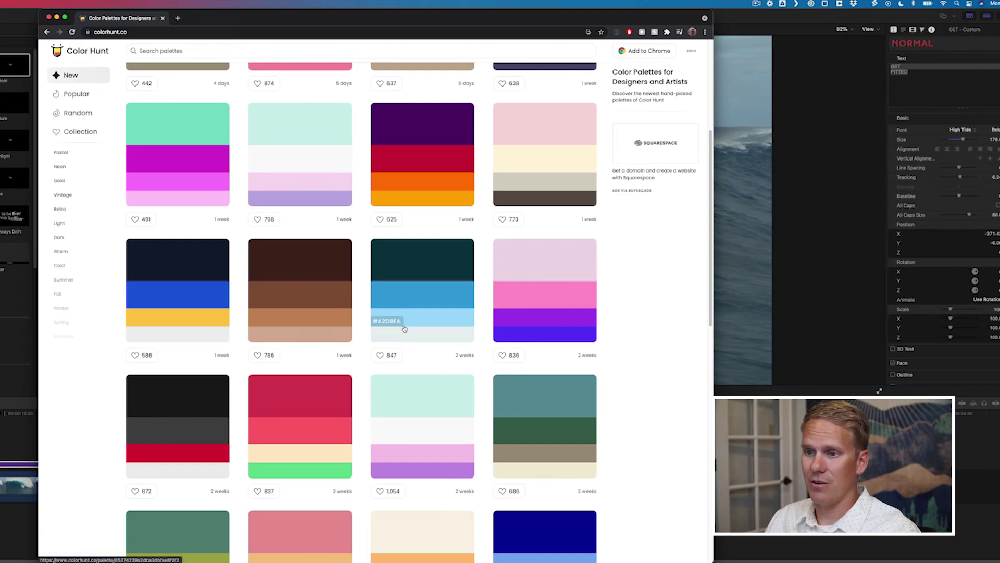
pyautogui.scroll(5, 401, 334)
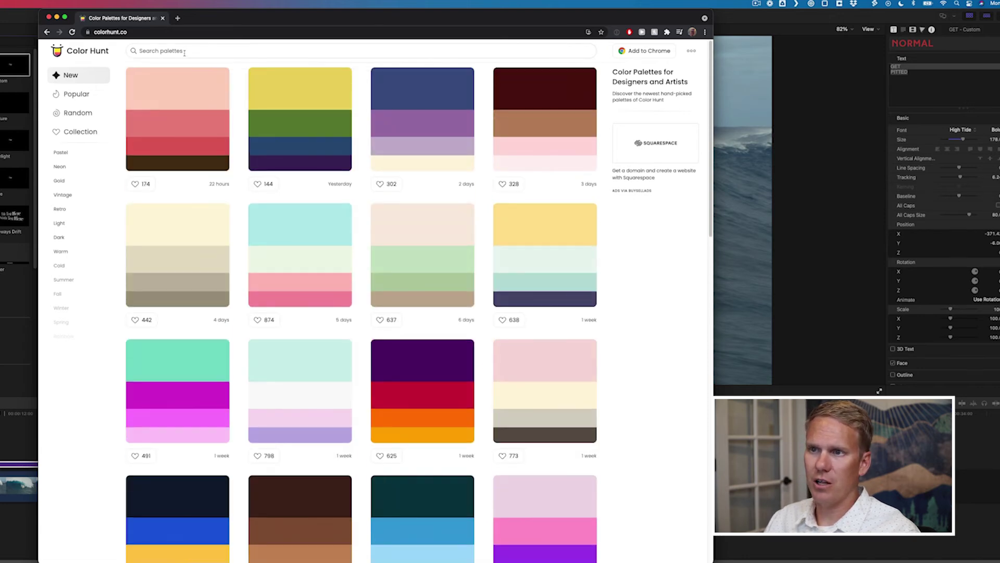
pyautogui.click(84, 94)
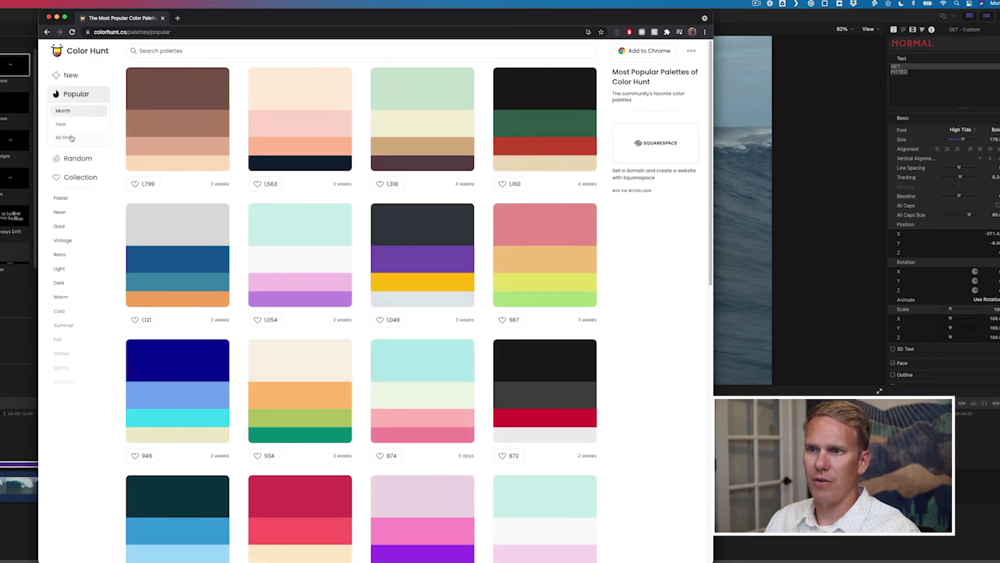
pyautogui.click(67, 138)
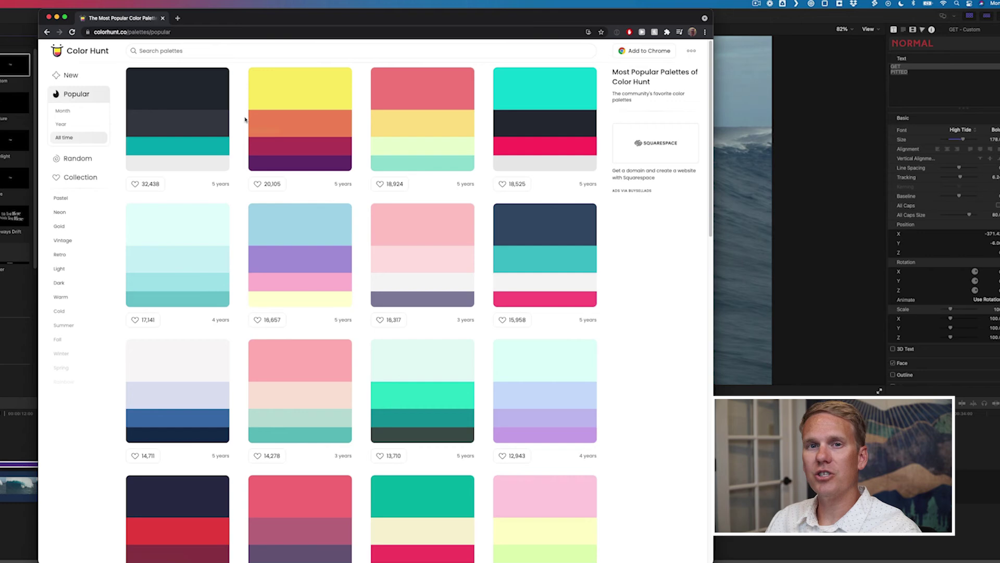
pyautogui.click(170, 118)
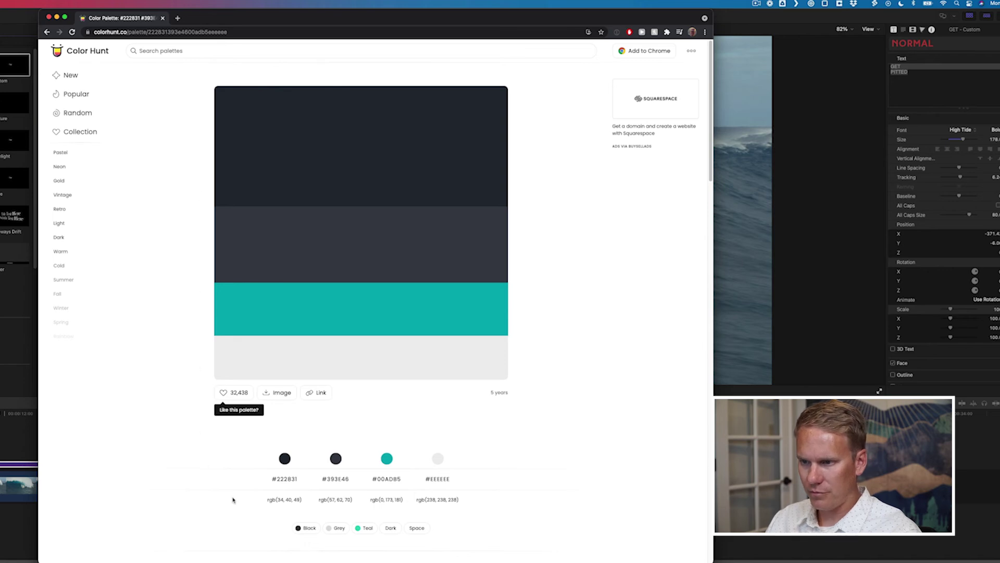
# Try the palette's hex colors #222831 and #00ADB5 in turn as the face color of the word GET in Final Cut Pro
pyautogui.click(285, 480)
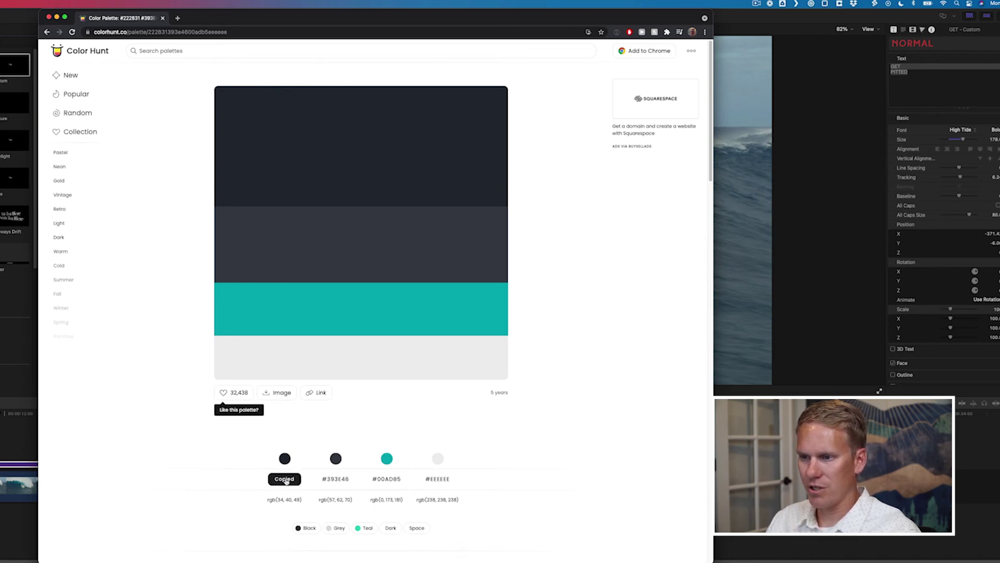
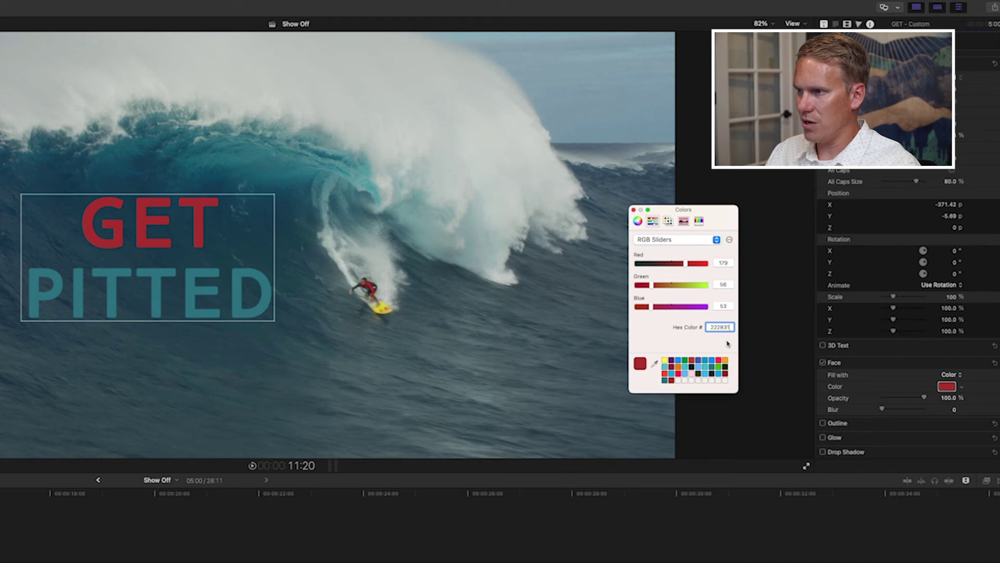
pyautogui.press('Return')
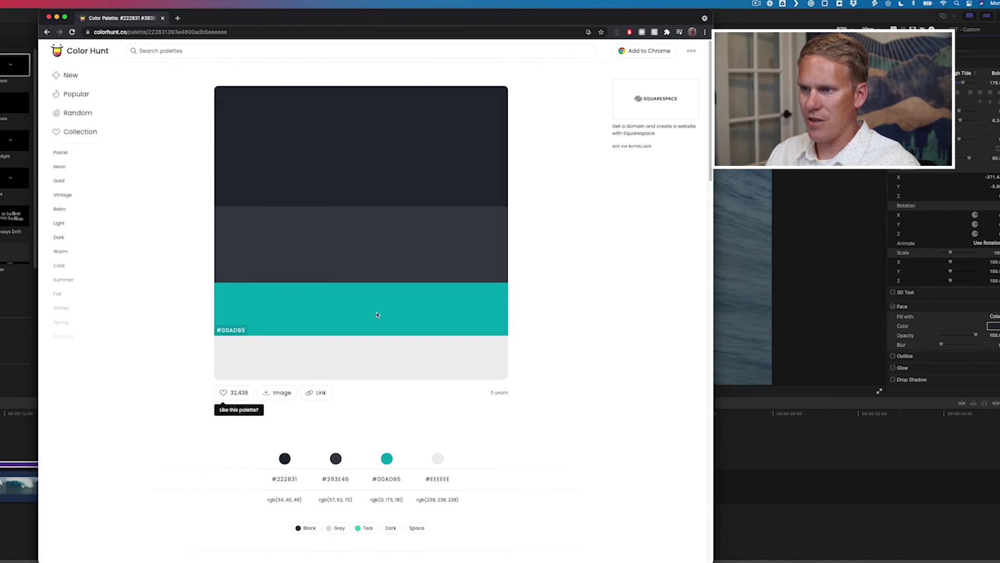
pyautogui.click(395, 480)
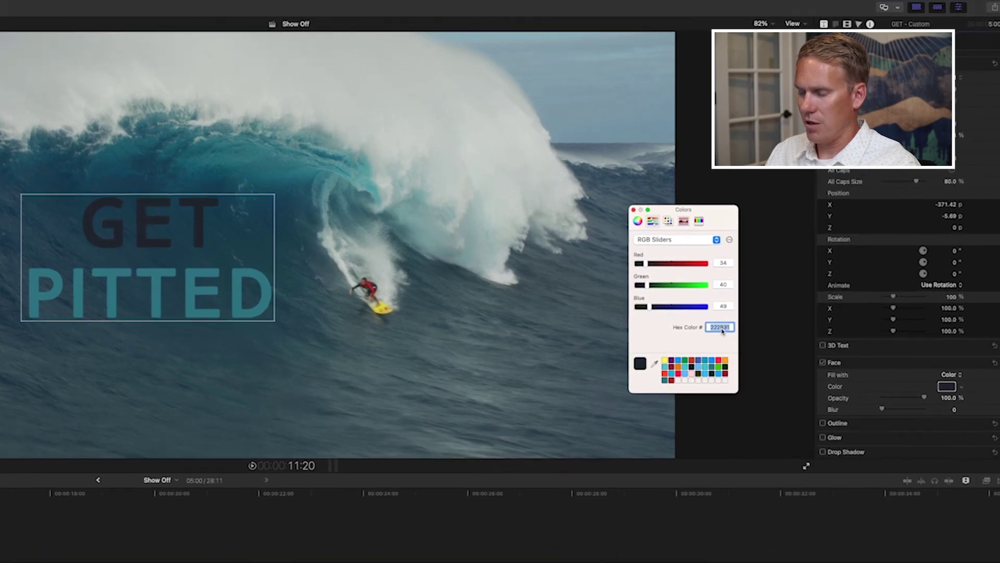
pyautogui.press('super+v')
pyautogui.press('Return')
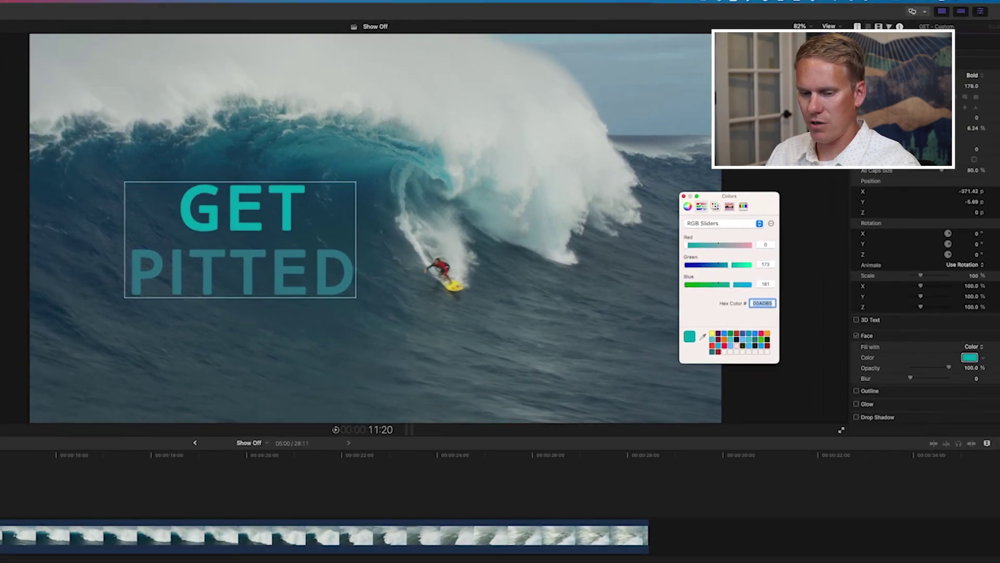
# Copy #EEEEEE from the Color Hunt palette in Chrome and set it as GET's face color in Final Cut Pro
pyautogui.press('super+Tab')
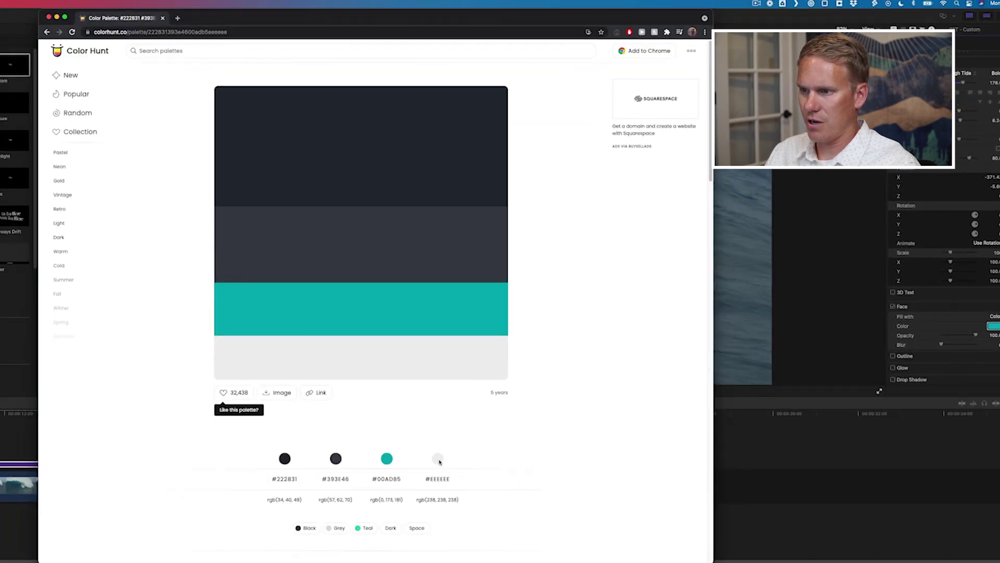
pyautogui.click(440, 483)
pyautogui.press('super+Tab')
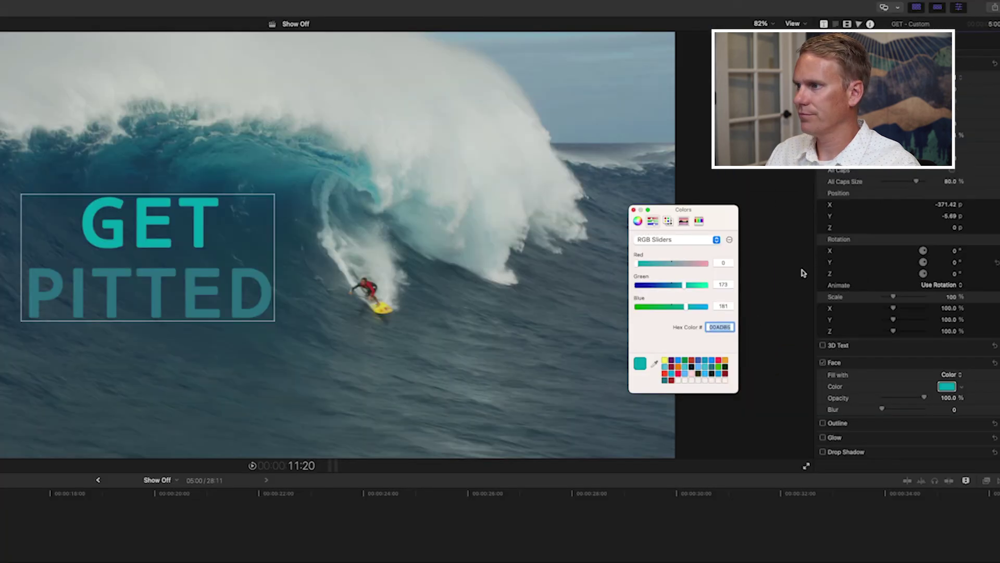
pyautogui.press('super+v')
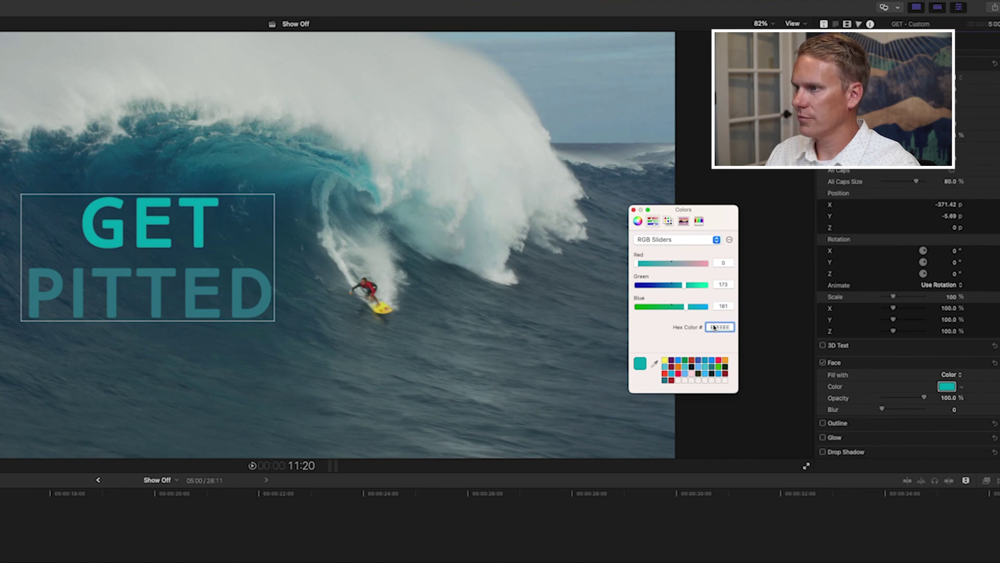
pyautogui.press('Return')
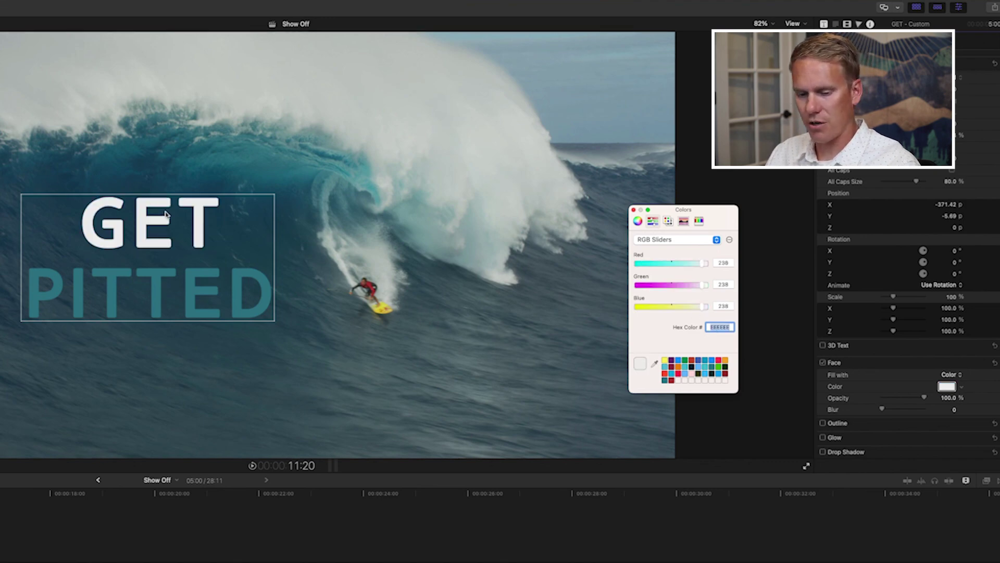
# Copy #00ADB5 from the Color Hunt palette in Chrome and set it as the face color of the word PITTED in Final Cut Pro
pyautogui.press('super+Tab')
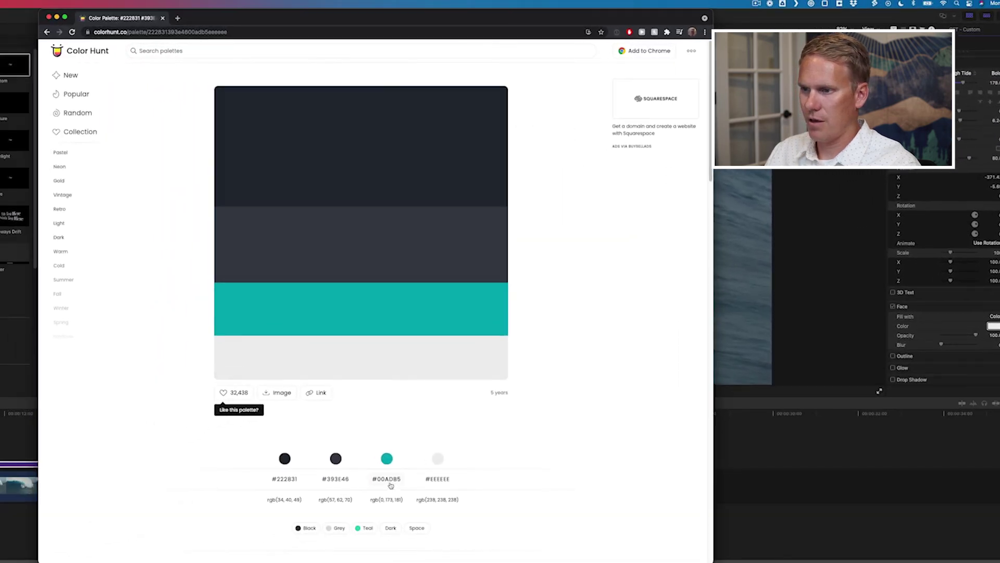
pyautogui.click(391, 485)
pyautogui.press('super+Tab')
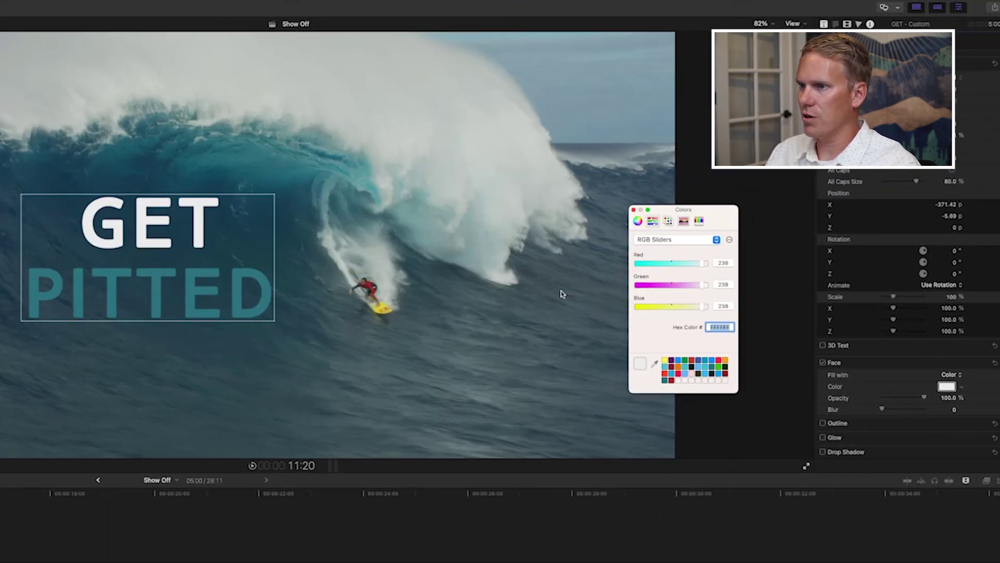
pyautogui.scroll(5, 886, 98)
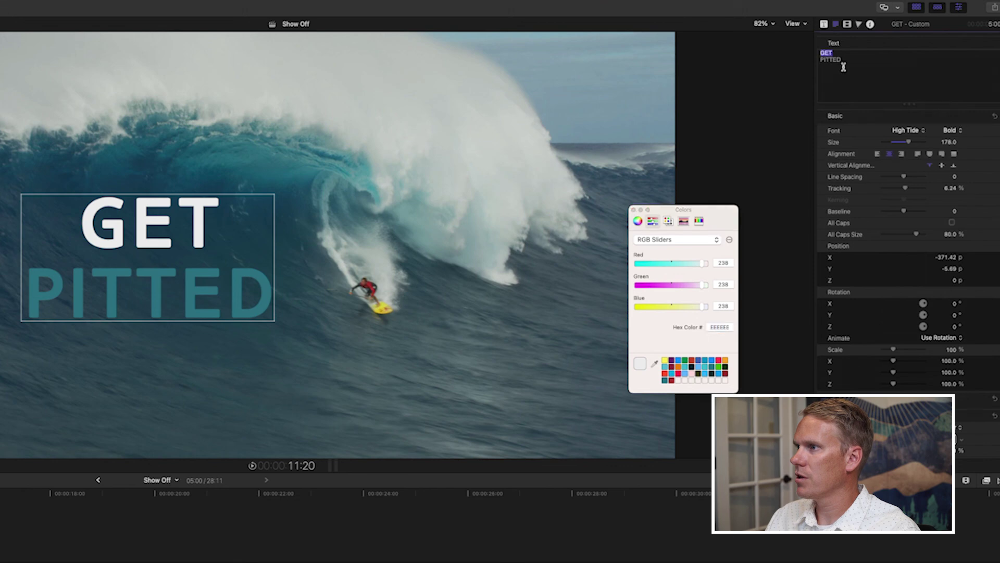
pyautogui.doubleClick(840, 61)
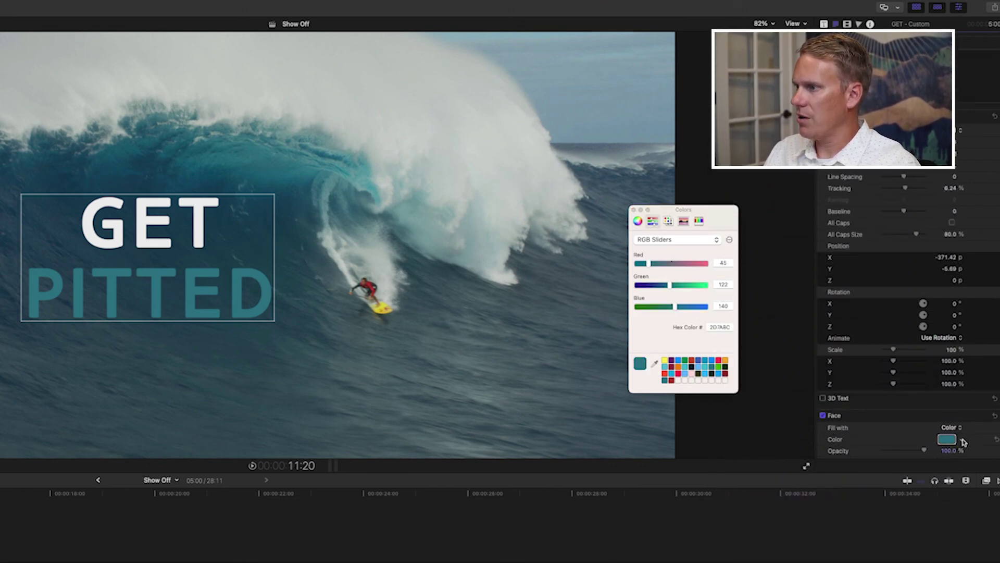
pyautogui.click(948, 440)
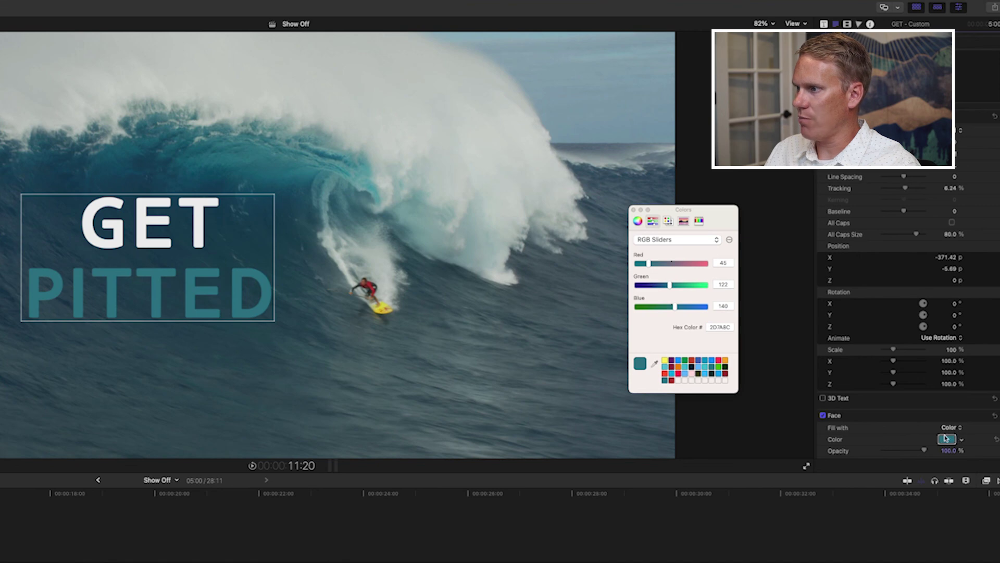
pyautogui.doubleClick(720, 327)
pyautogui.press('super+v')
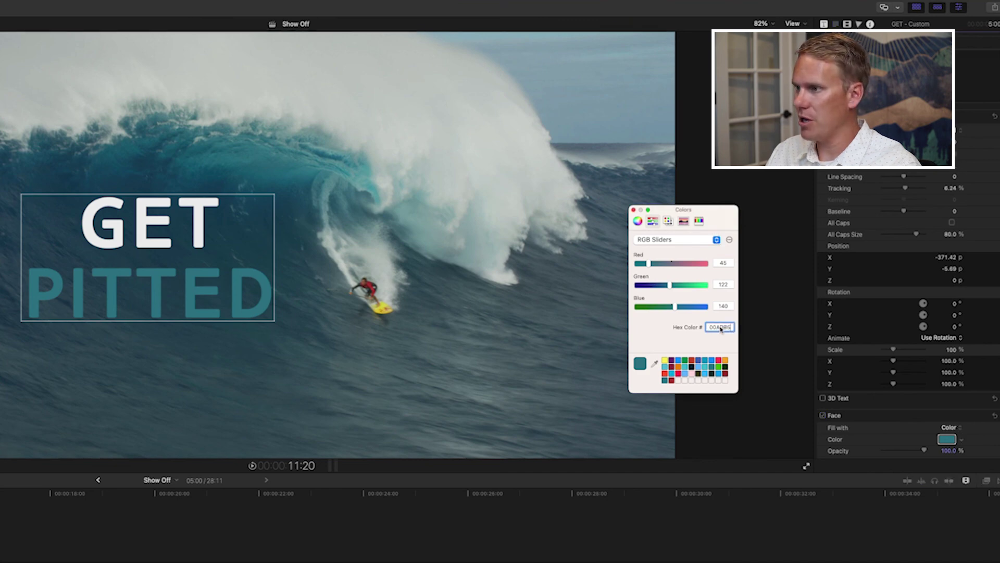
pyautogui.press('Return')
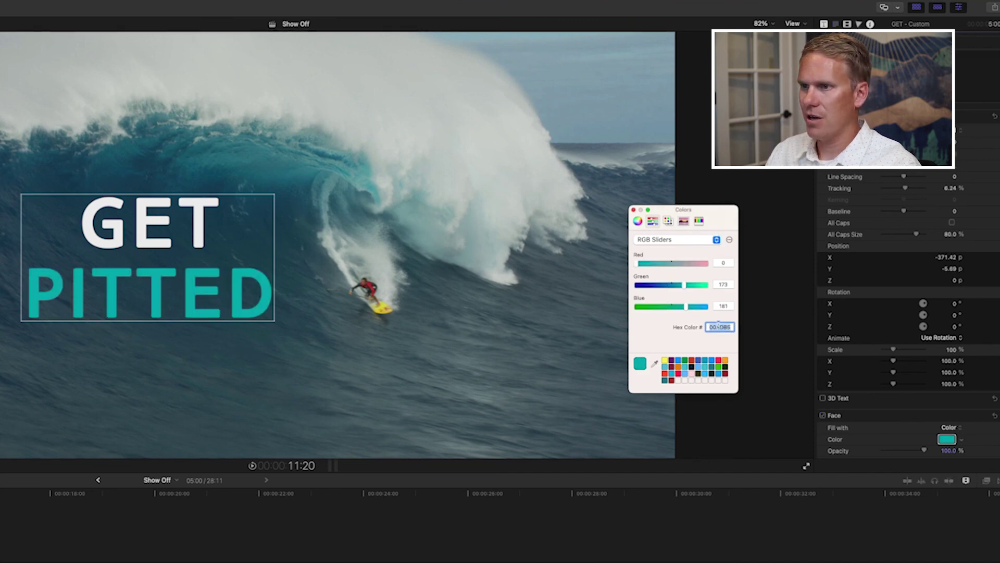